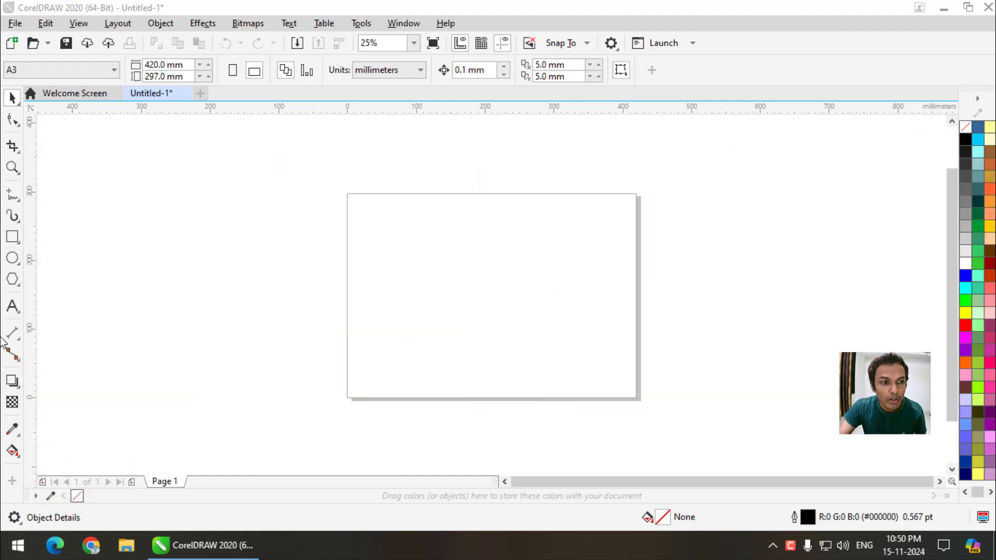
Draw a circle about 192 mm in diameter straddling the page's left edge.
drag(14, 266, 33, 262)
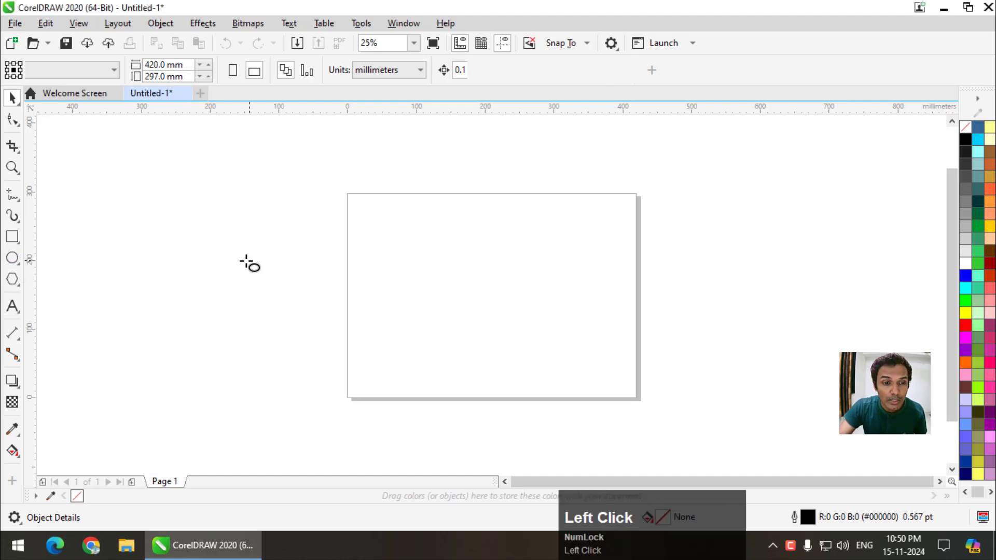
mouse_move(19, 453)
mouse_down()
mouse_move(64, 469)
mouse_move(21, 446)
mouse_up()
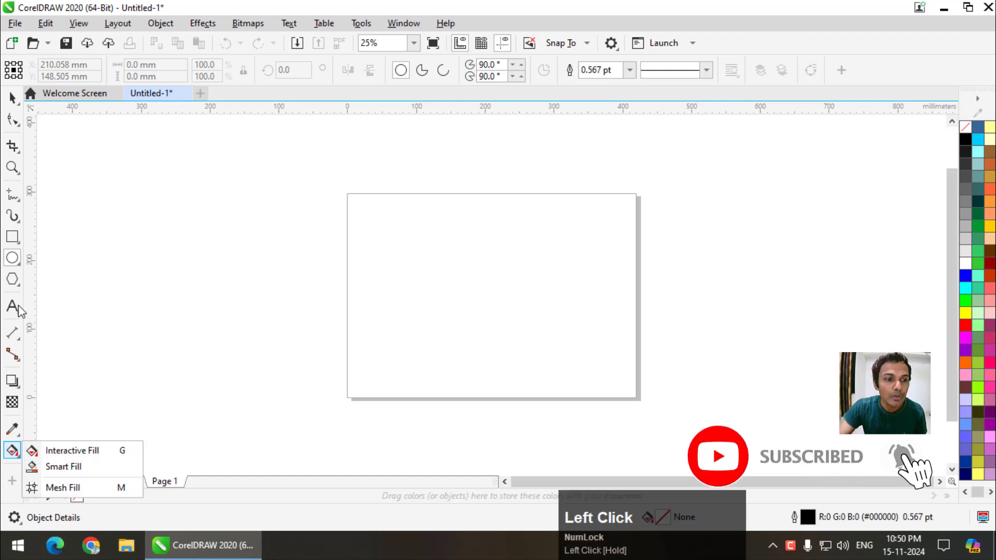
drag(13, 258, 33, 258)
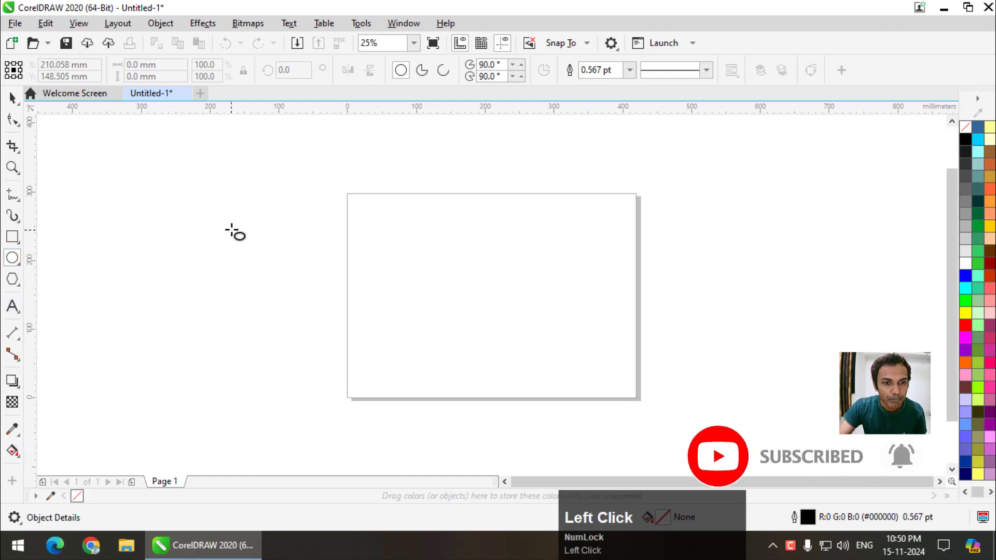
drag(231, 226, 364, 360)
key(ctrl)
click(11, 97)
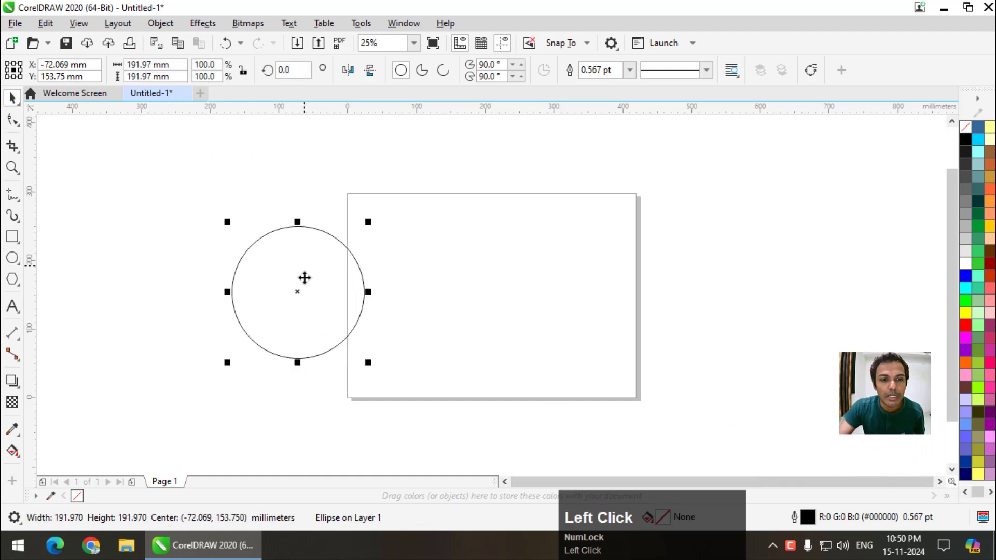
Place a copy of the circle about 129 mm to its right so that the two circles overlap.
drag(289, 278, 379, 276)
right_click(379, 277)
click(443, 201)
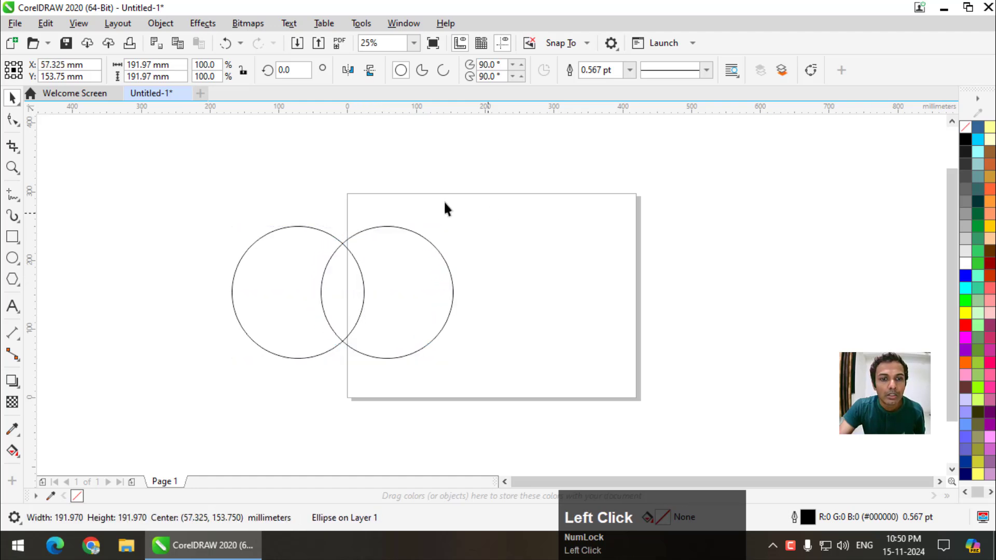
Use Smart Fill on both selected circles to fill the left crescent, the overlap and the right crescent with blue-grey.
drag(186, 186, 497, 392)
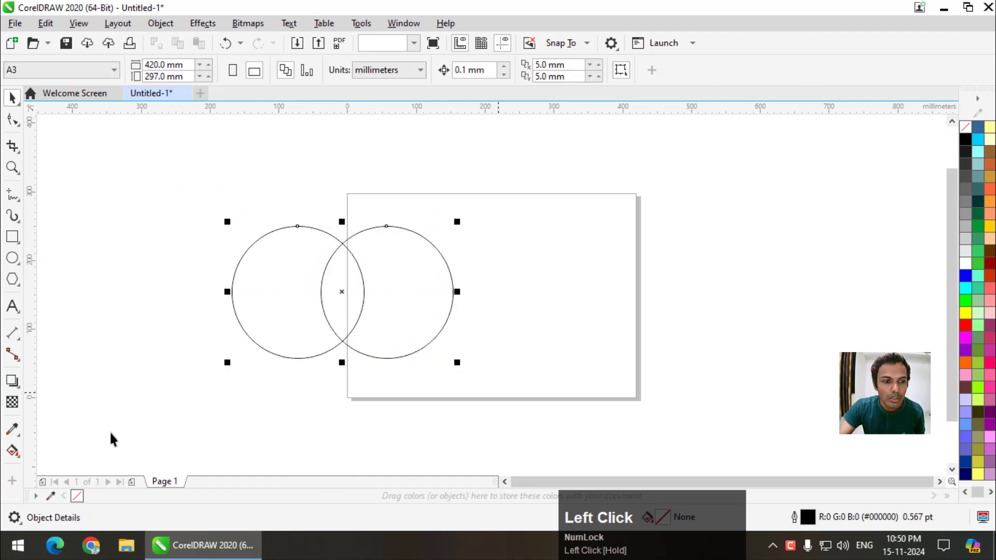
click(14, 454)
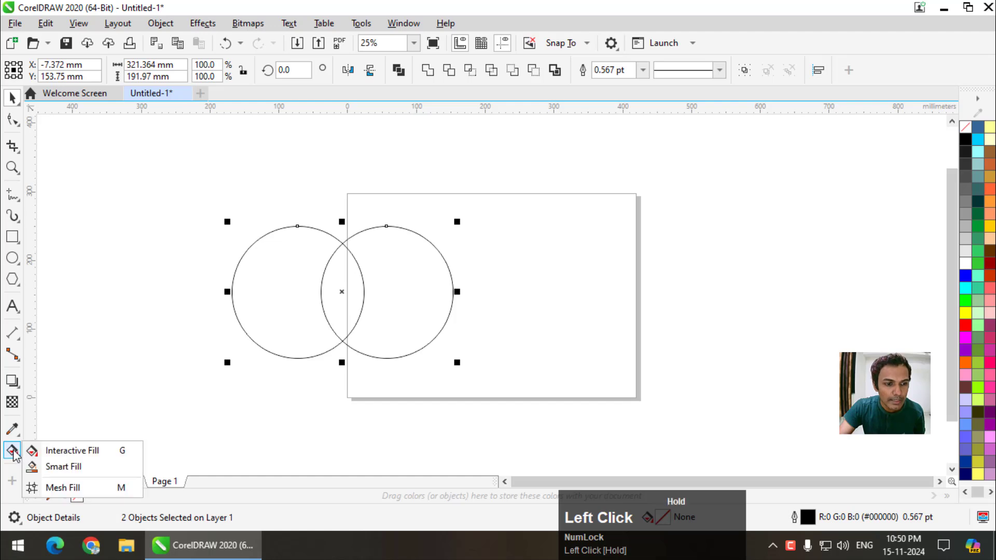
click(74, 469)
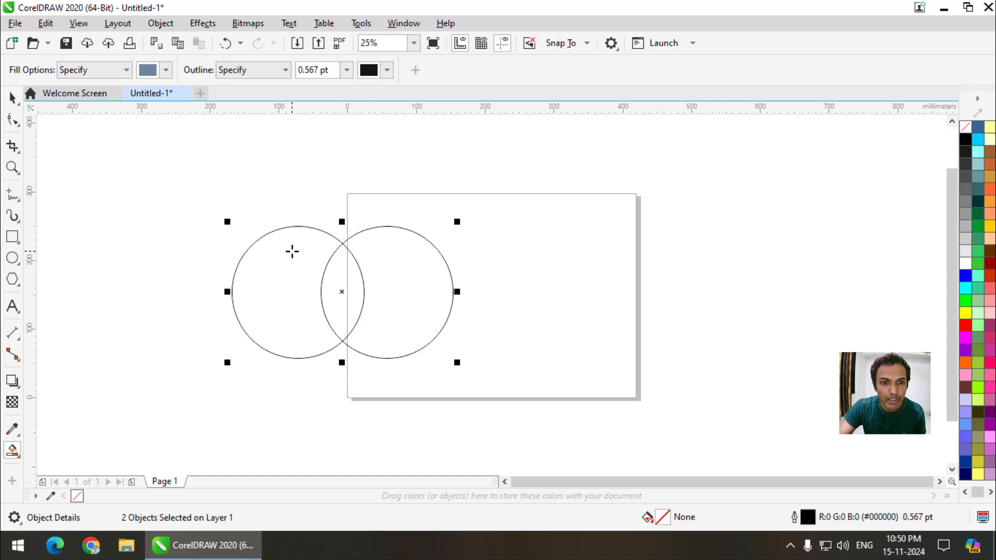
click(12, 98)
drag(147, 154, 515, 403)
click(12, 450)
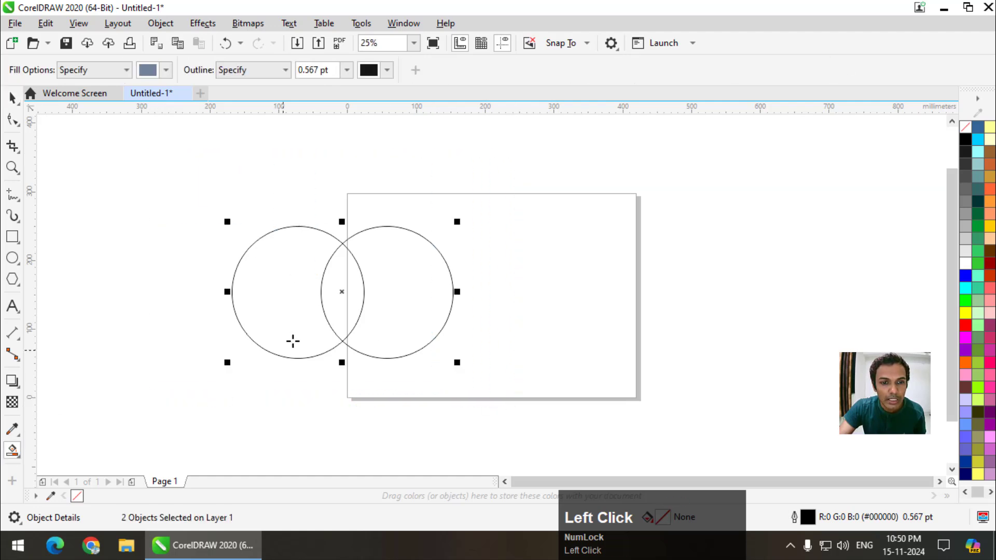
click(297, 306)
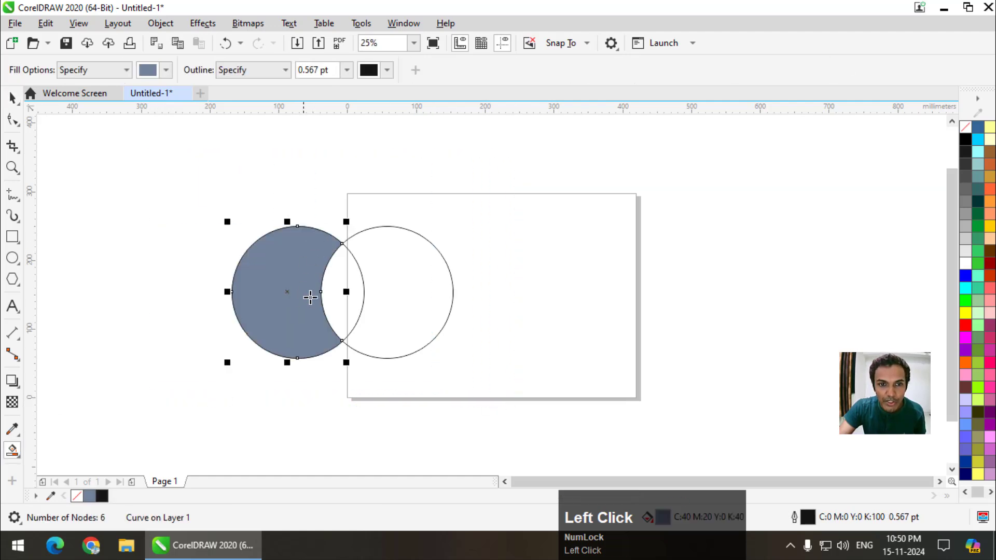
click(342, 306)
click(399, 301)
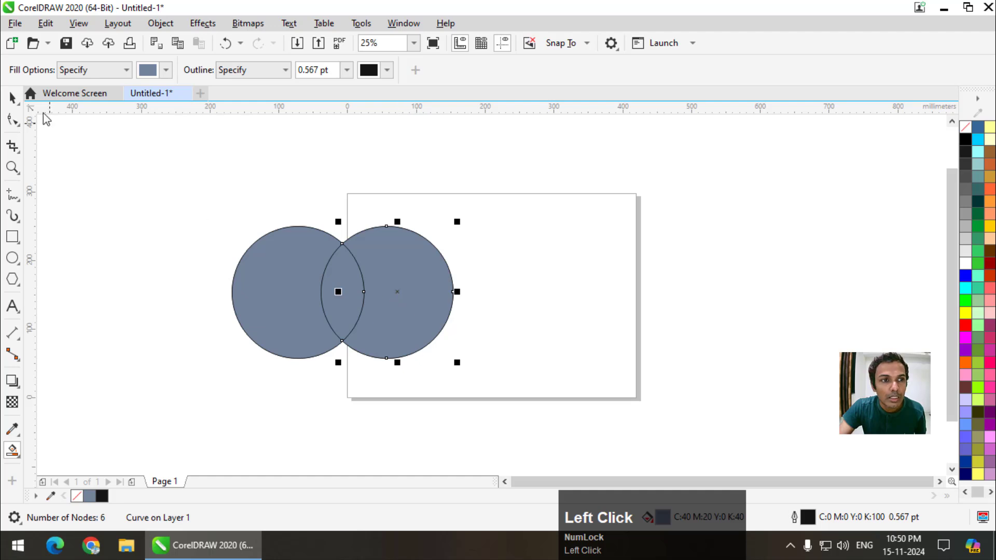
Move the three filled pieces apart, away from the original circles.
key(space)
drag(265, 294, 138, 350)
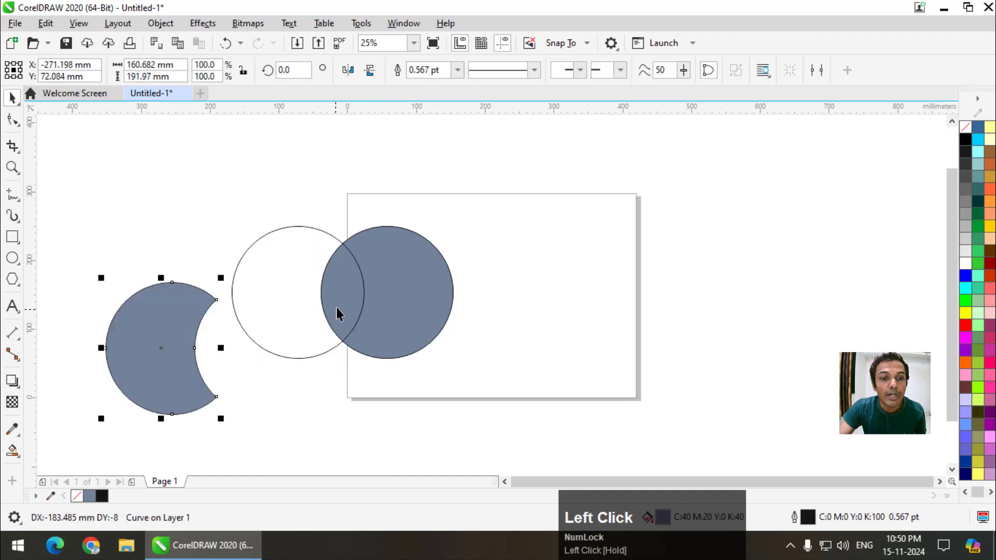
drag(334, 314, 289, 412)
drag(391, 340, 522, 321)
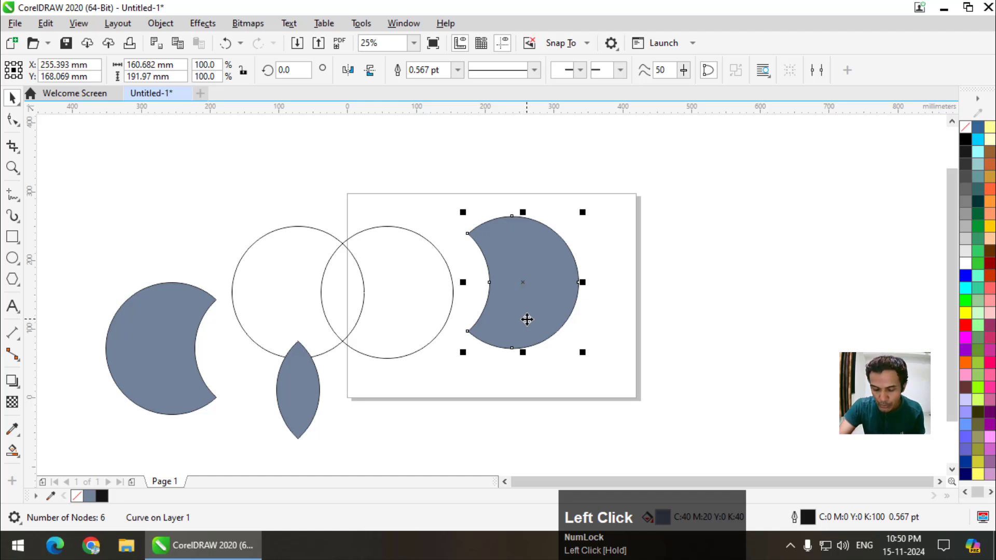
Delete the filled pieces and both circles to empty the drawing.
key(Delete)
click(423, 310)
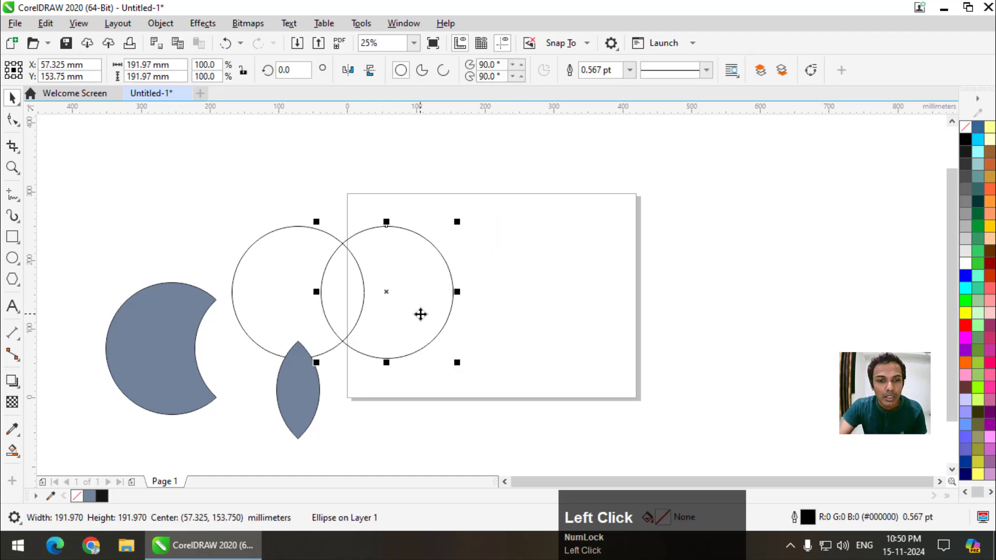
key(Delete)
click(331, 320)
key(Delete)
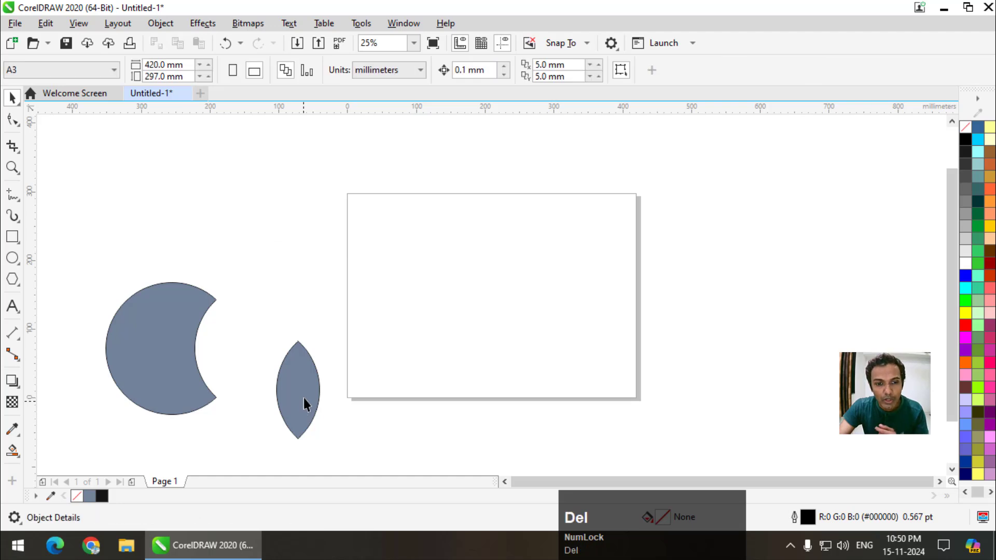
click(303, 394)
key(Delete)
click(218, 376)
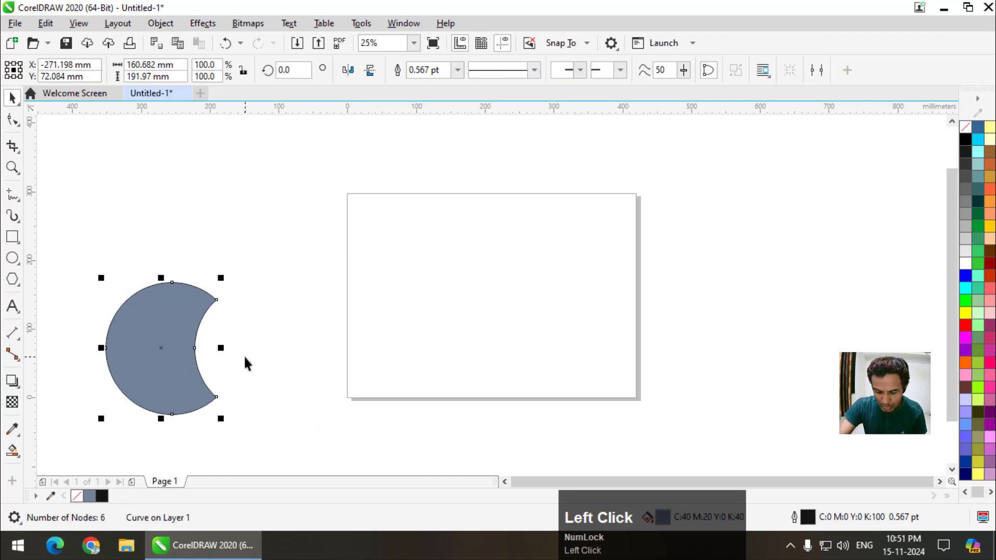
key(Delete)
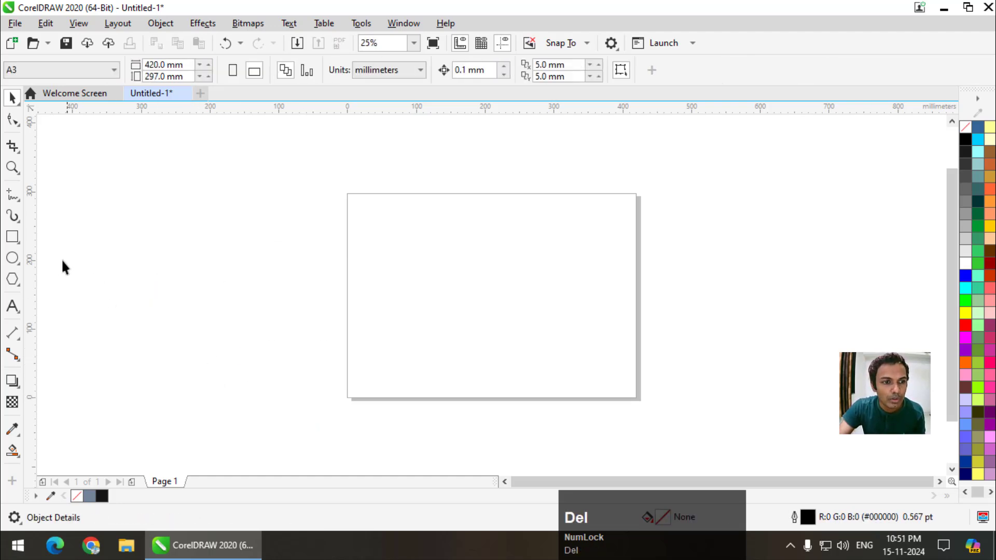
Draw a square about 181 mm wide in the left half of the page.
click(13, 238)
click(15, 240)
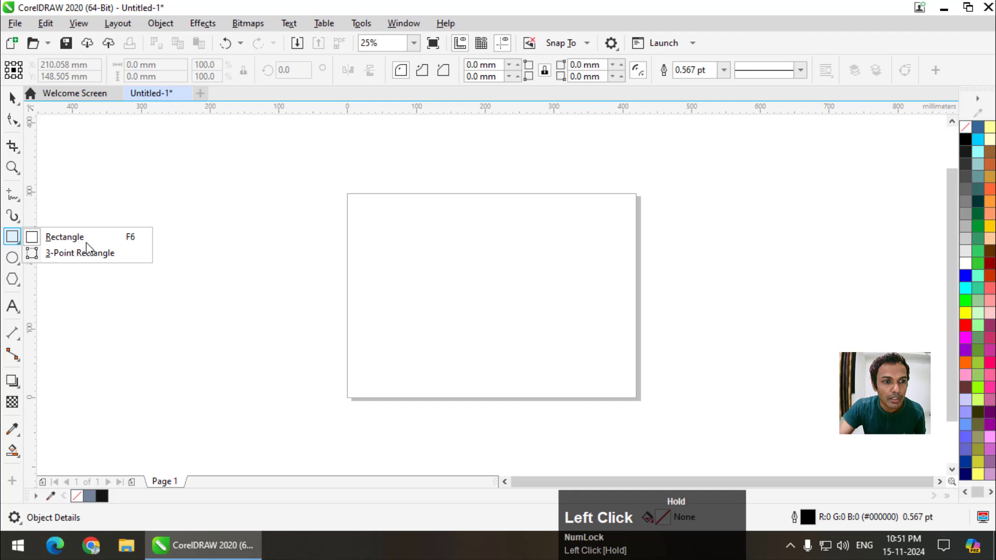
click(132, 239)
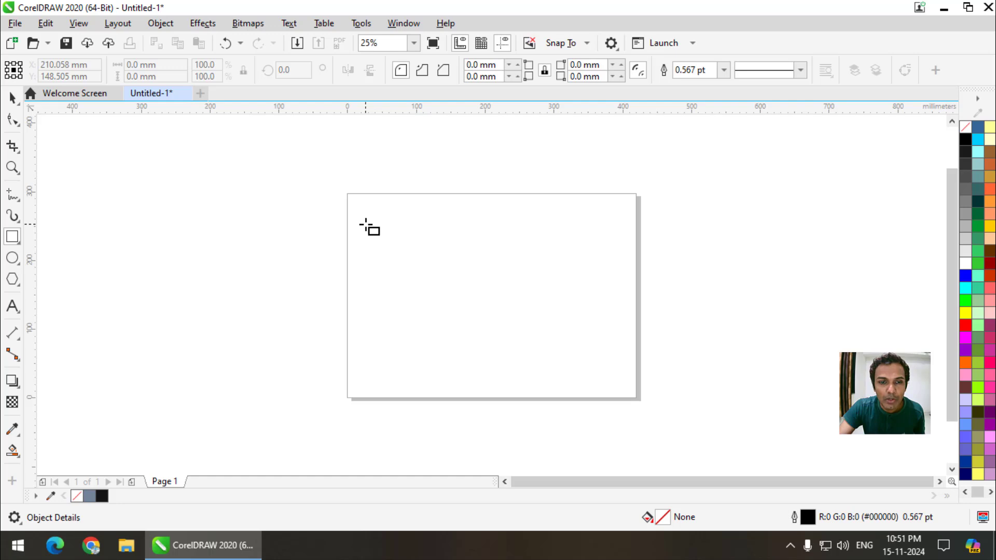
drag(363, 215, 475, 340)
click(13, 98)
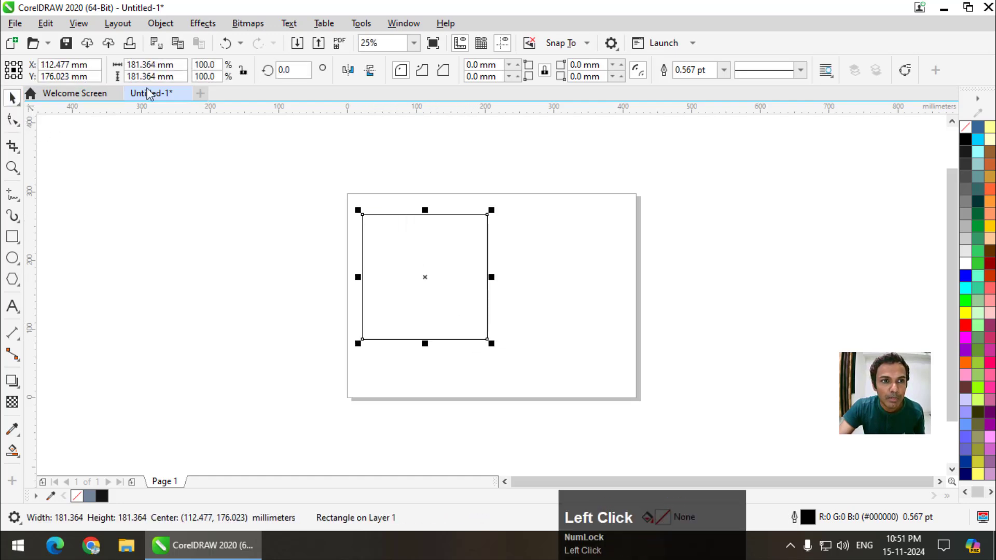
Shift the square slightly toward the page centre and round all its corners to a 35.3 mm radius.
drag(449, 284, 472, 293)
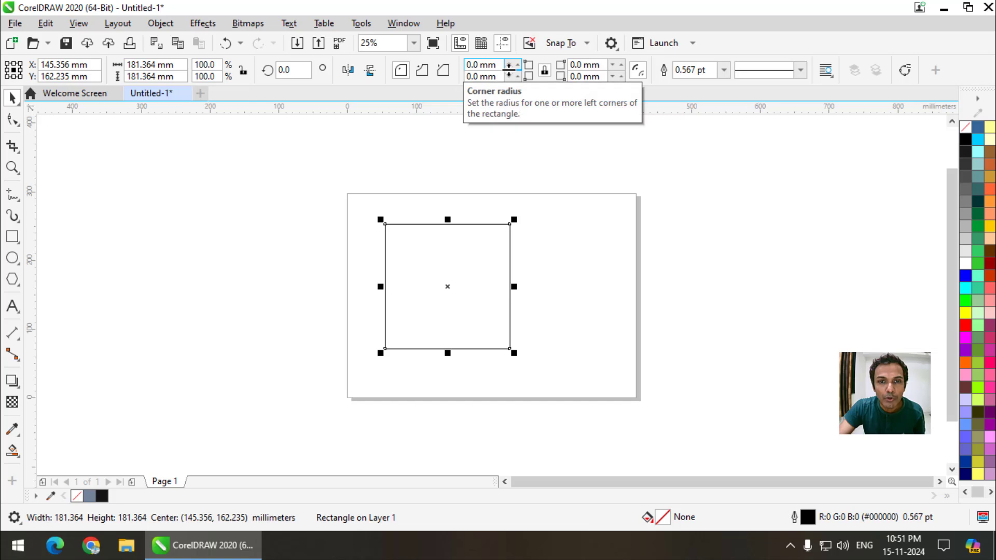
drag(509, 66, 486, 361)
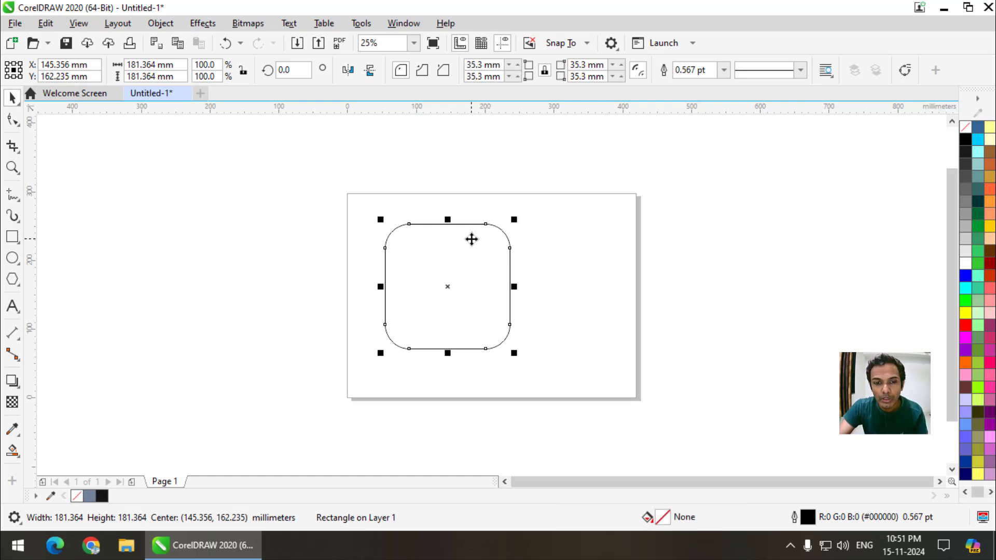
Create a copy of the rounded square rotated 15 degrees clockwise about its centre.
click(447, 287)
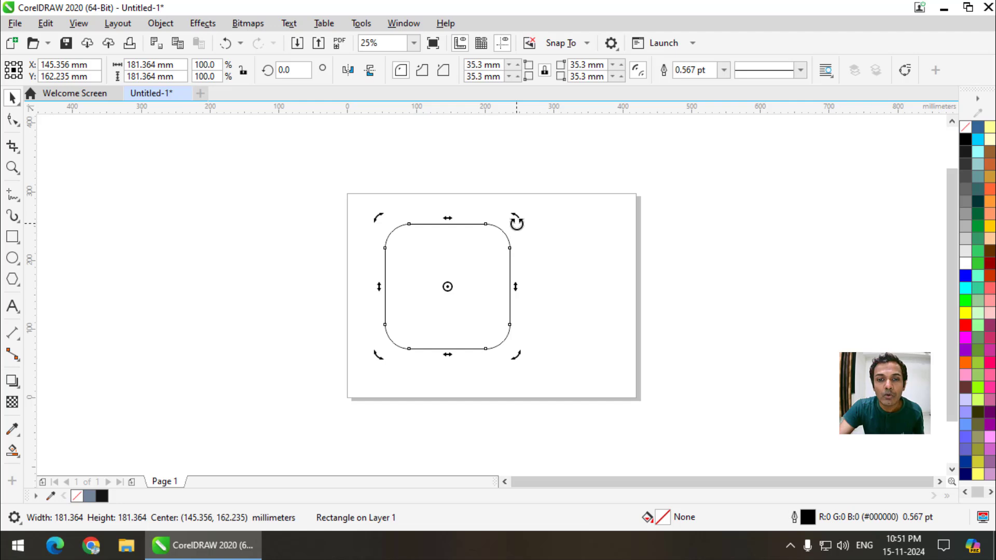
drag(517, 222, 542, 236)
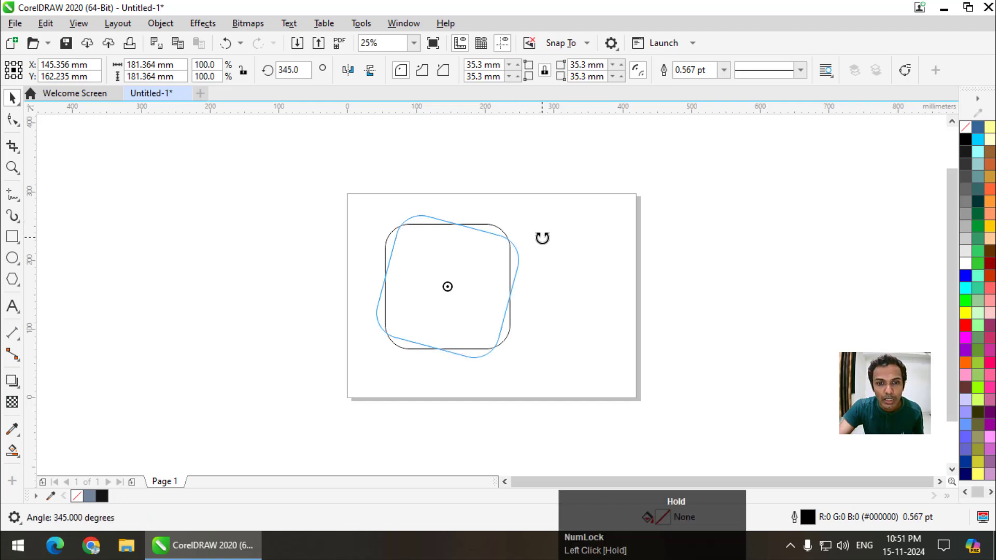
ctrl+right_click(543, 236)
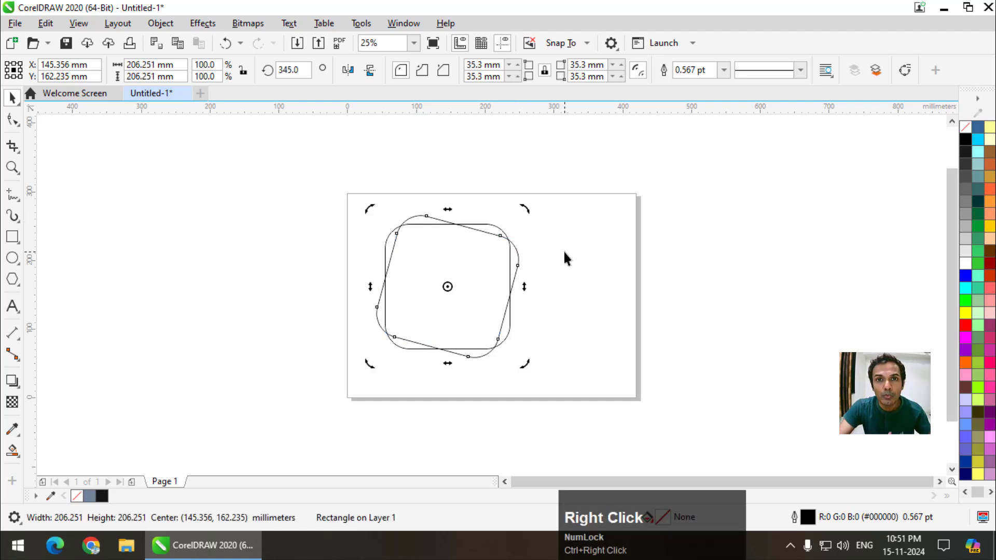
Repeat the rotated duplication four more times to form a circular pattern of six rounded squares.
key(ctrl)
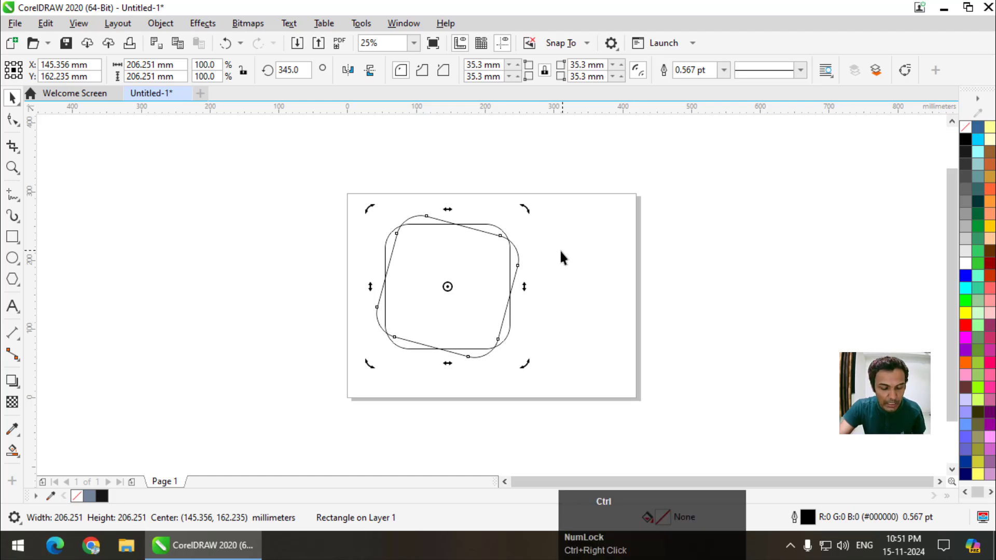
key(ctrl+r)
key(ctrl+r)
key(ctrl+r)
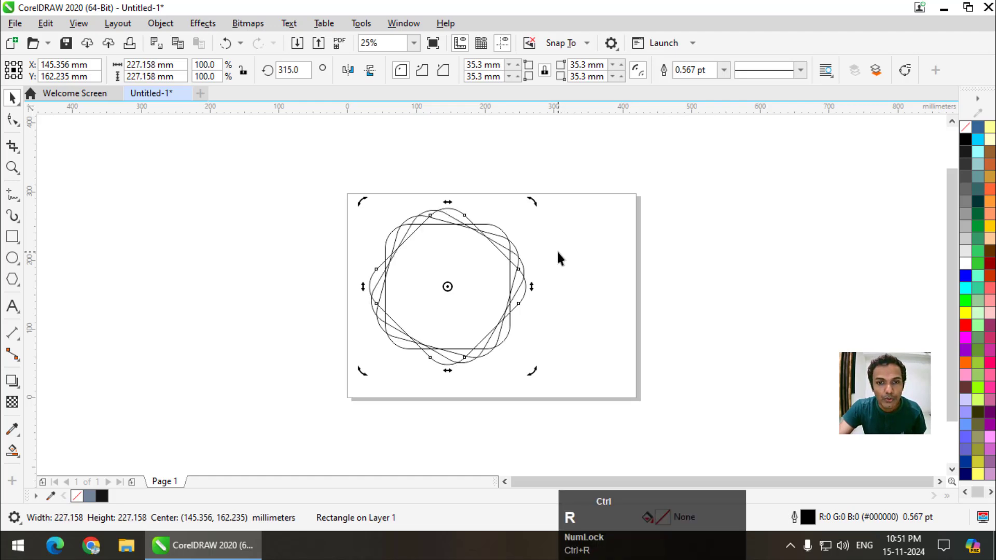
key(ctrl+r)
click(581, 213)
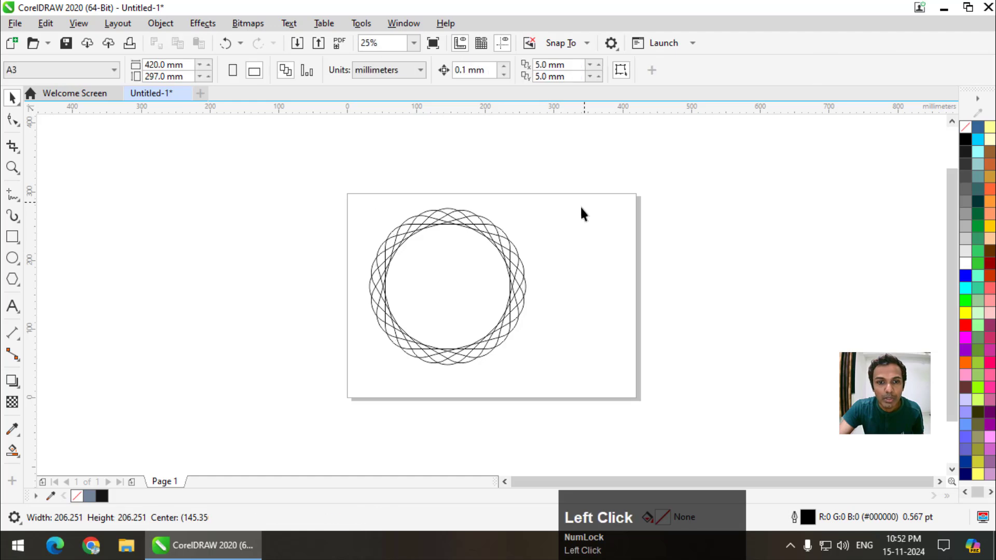
Select the whole pattern and use Smart Fill to fill four adjoining regions at its top with blue-grey, forming one curved petal.
drag(342, 176, 550, 372)
scroll(462, 210, up, 2)
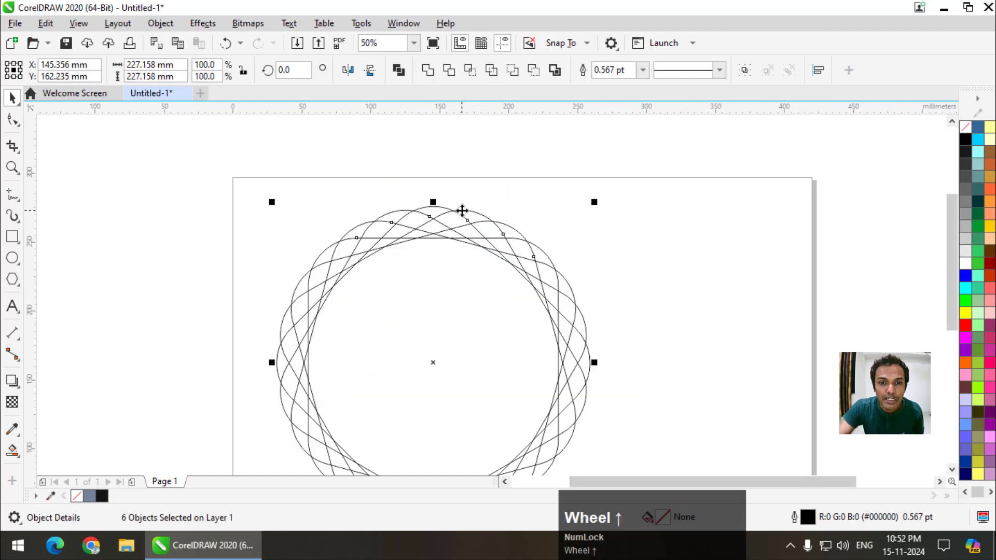
scroll(427, 250, up, 2)
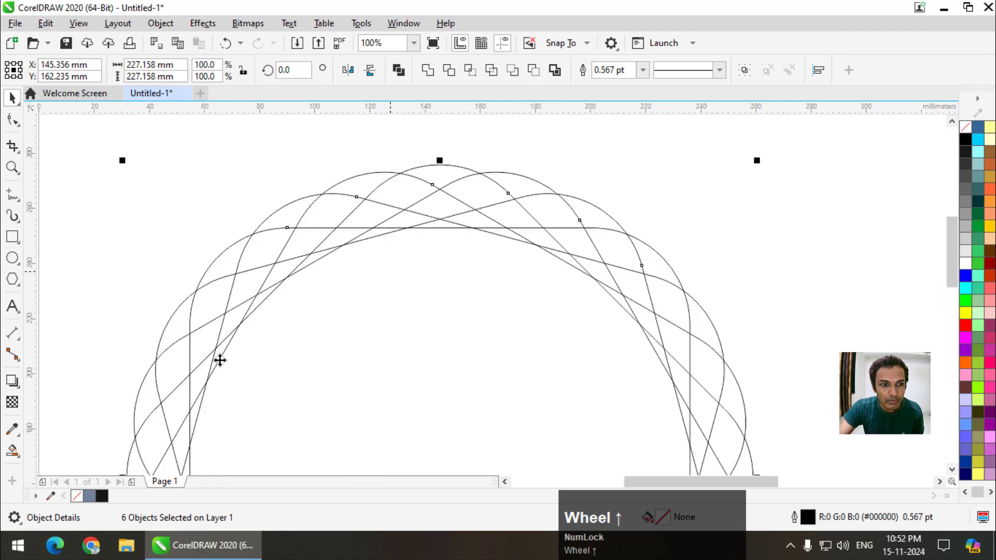
click(12, 450)
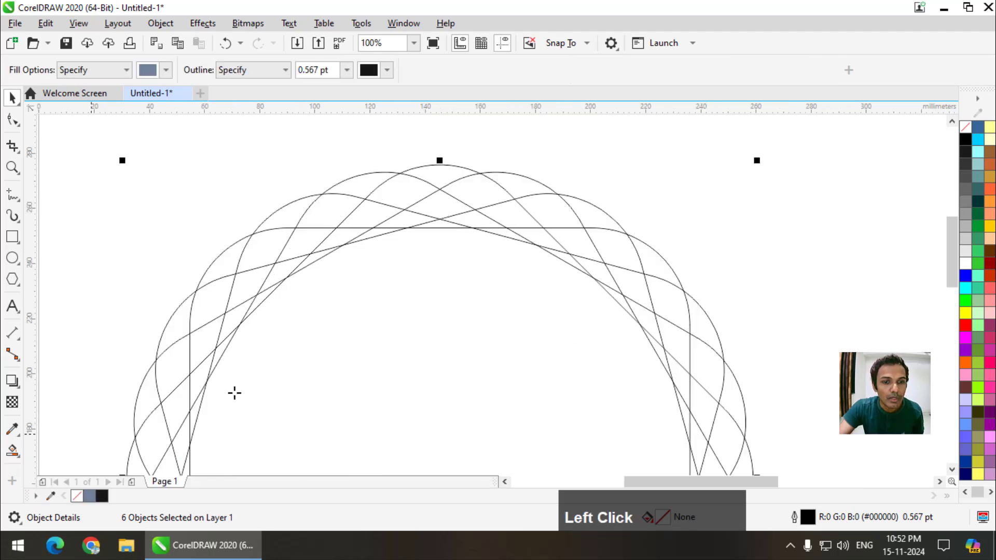
click(378, 234)
click(413, 218)
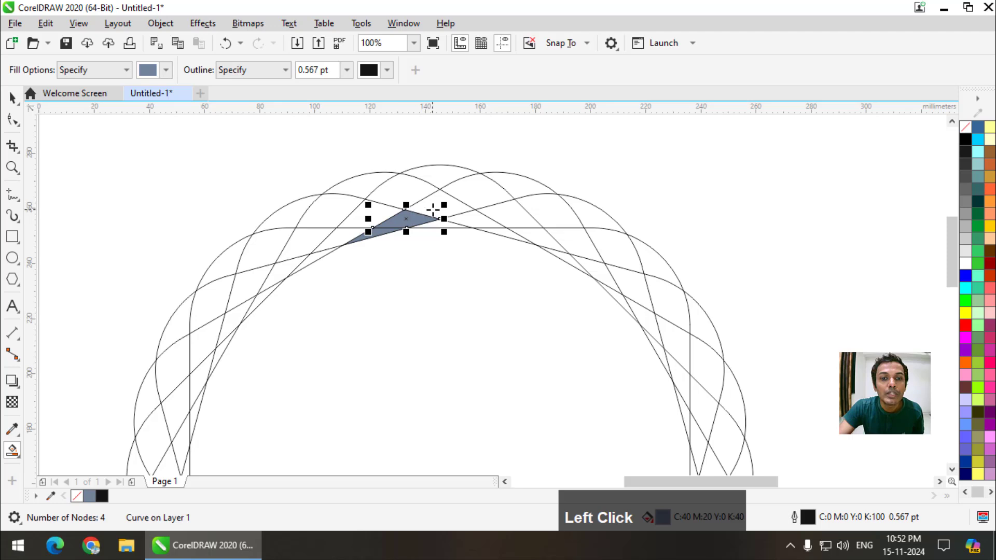
click(433, 210)
click(483, 197)
click(528, 190)
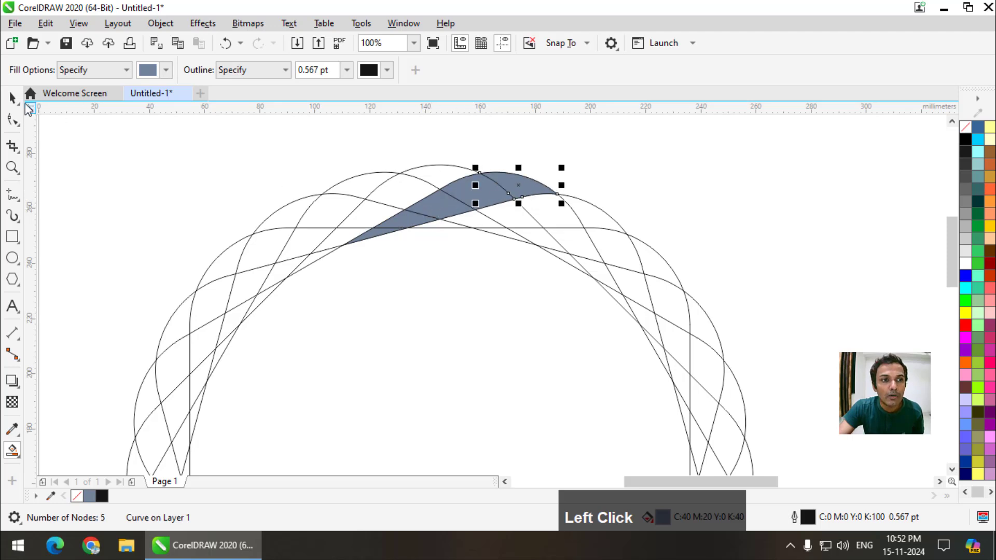
Try moving the petal's diamond-shaped filled piece out of the pattern, and undo the move.
key(space)
drag(421, 197, 327, 157)
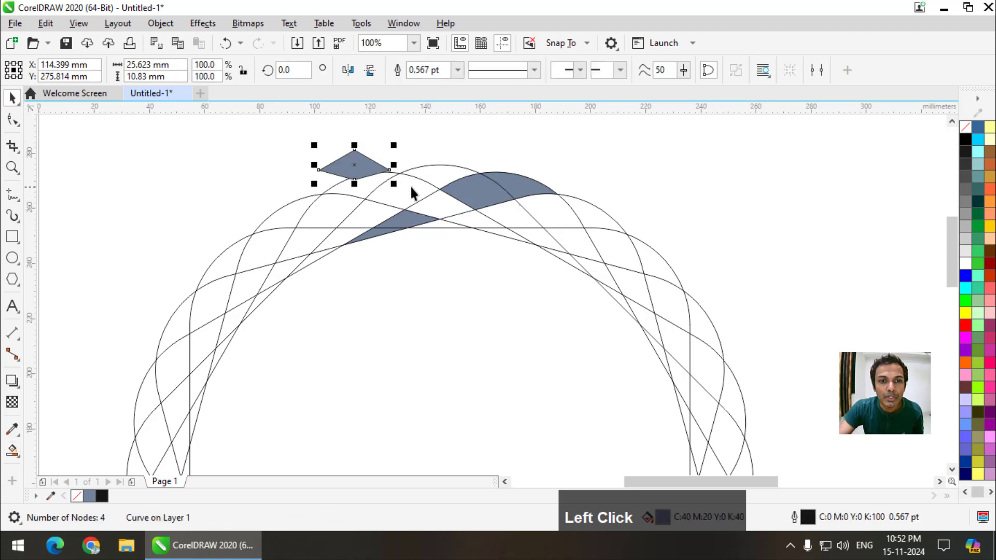
key(ctrl+z)
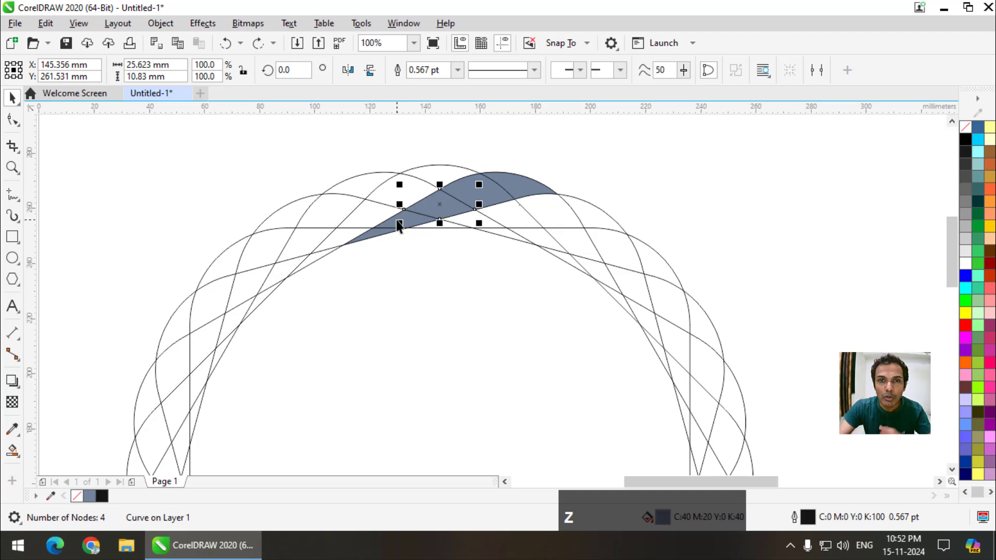
Select all the filled pieces of the petal and weld them into a single shape.
scroll(399, 225, down, 1)
drag(323, 155, 549, 271)
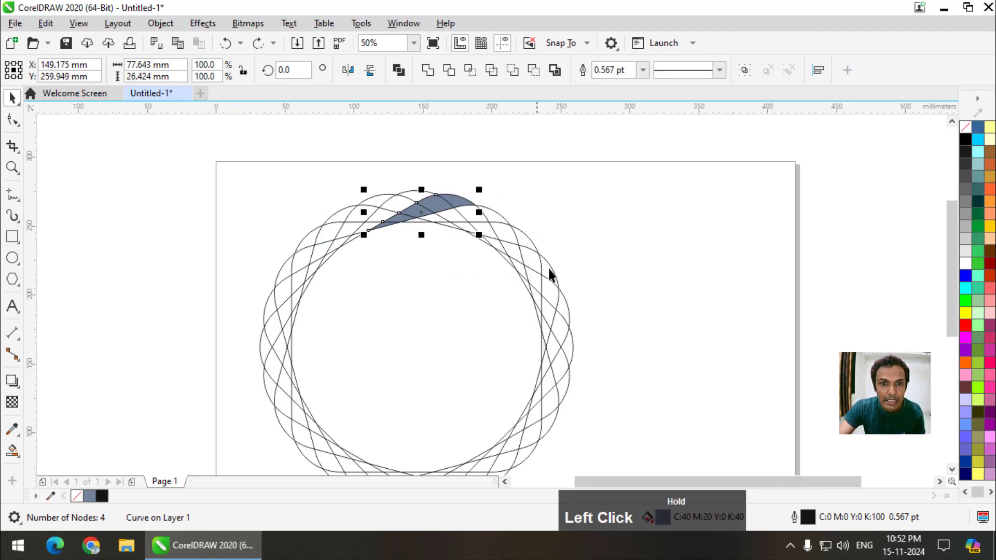
click(428, 71)
click(477, 171)
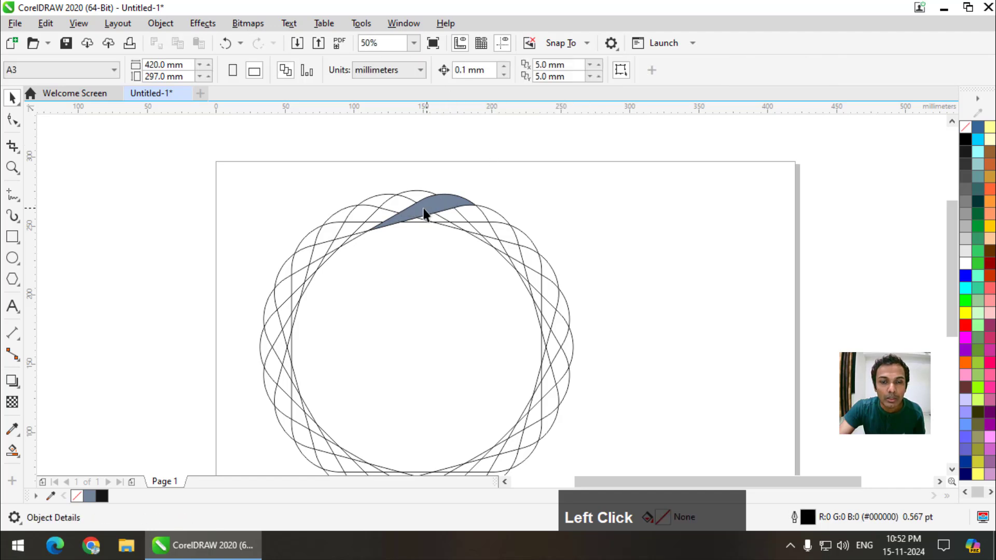
Relocate the welded petal's centre of rotation to the middle of the circular pattern.
scroll(415, 210, down, 1)
click(499, 201)
scroll(421, 200, up, 1)
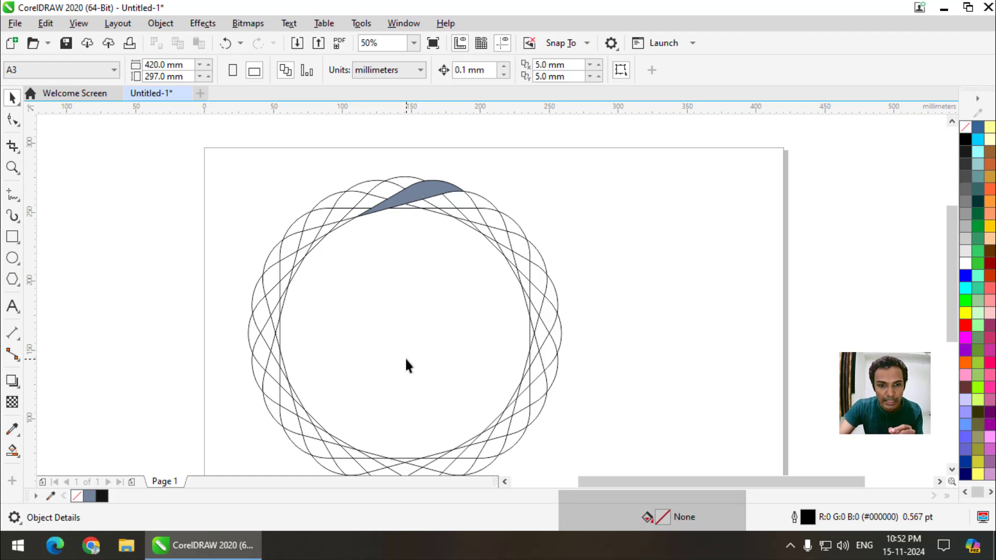
scroll(363, 201, up, 1)
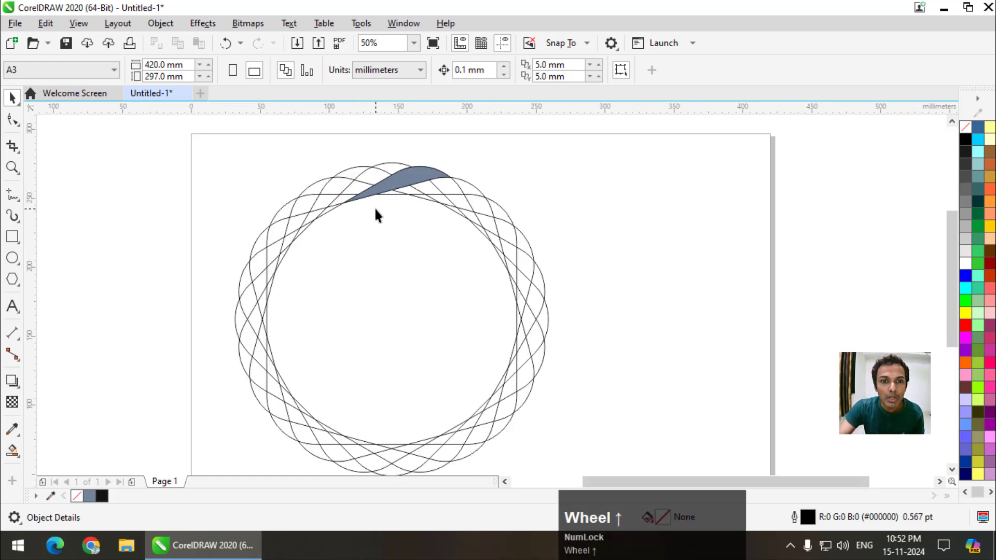
click(406, 187)
click(403, 186)
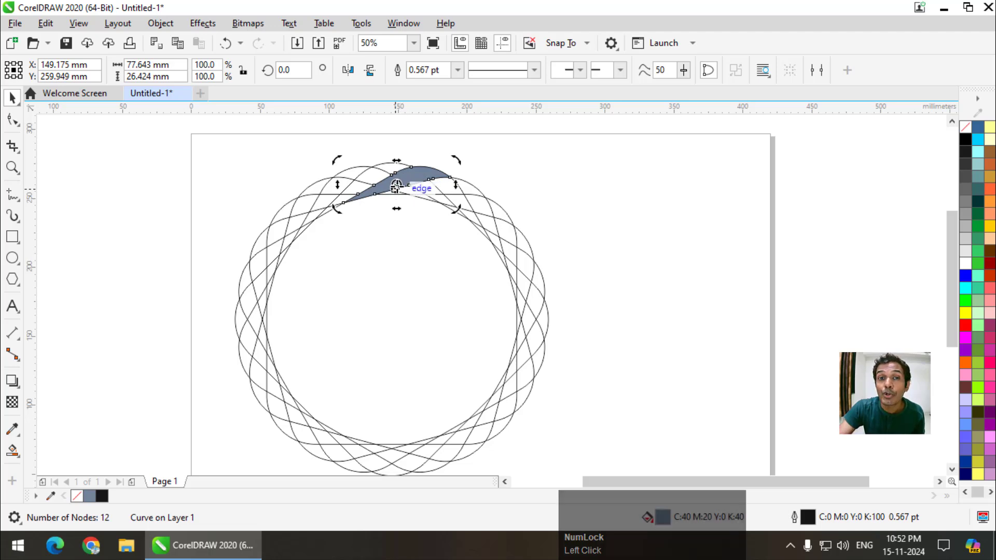
drag(396, 186, 391, 319)
scroll(367, 262, down, 1)
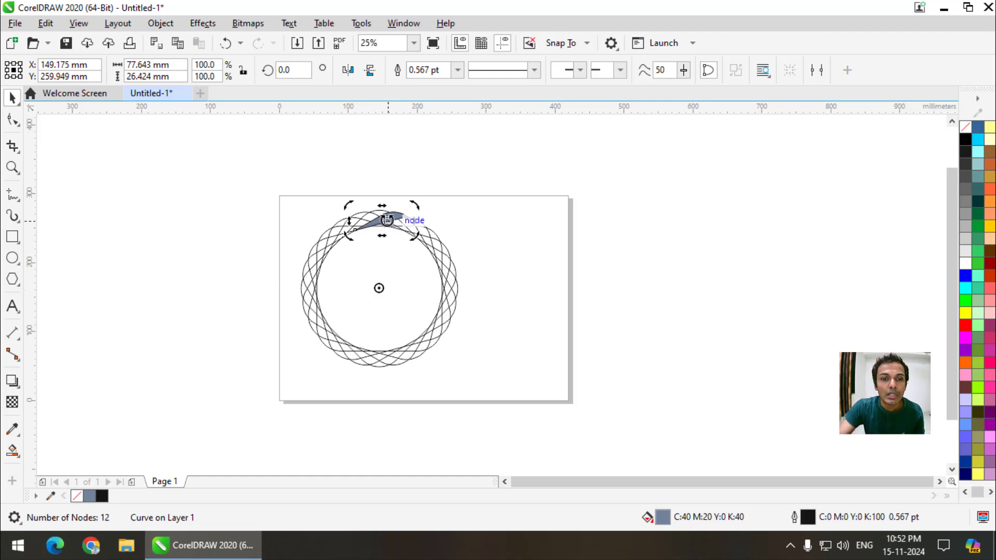
Move the petal off the page to the right of the pattern and remove its outline.
click(390, 221)
drag(390, 221, 630, 234)
scroll(646, 233, up, 1)
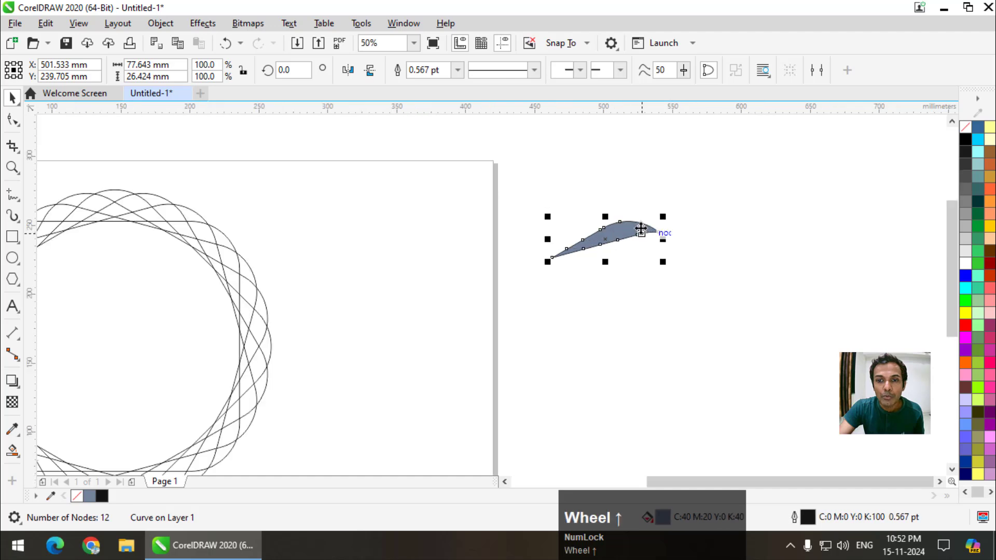
right_click(964, 129)
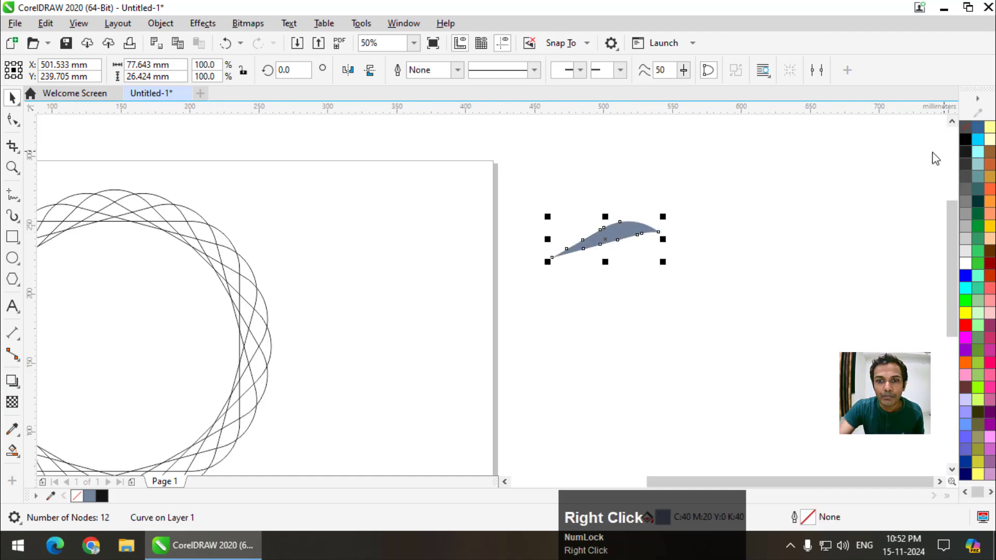
drag(632, 234, 632, 205)
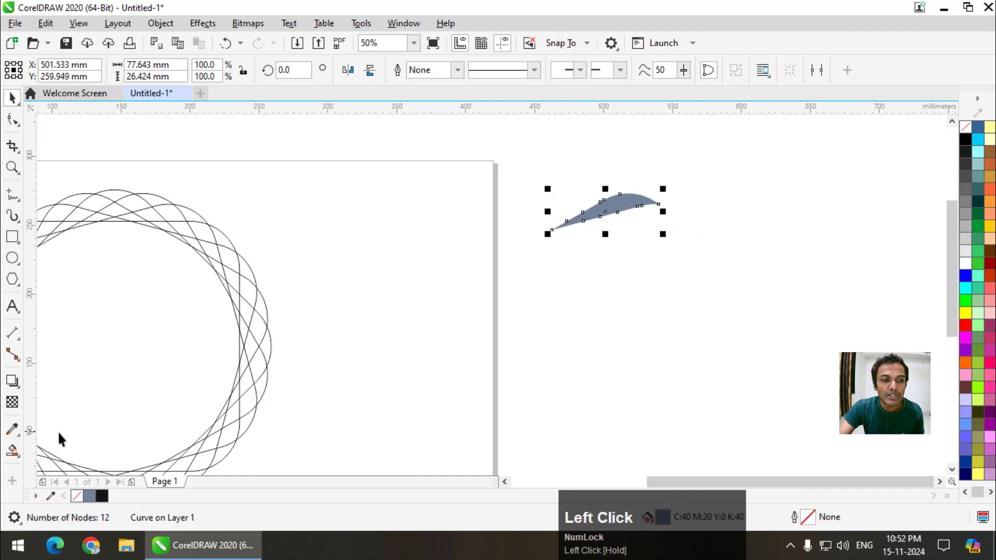
Apply a linear fountain fill along the petal with Interactive Fill, setting the end colour at the wide tip to red #EB0707.
click(18, 456)
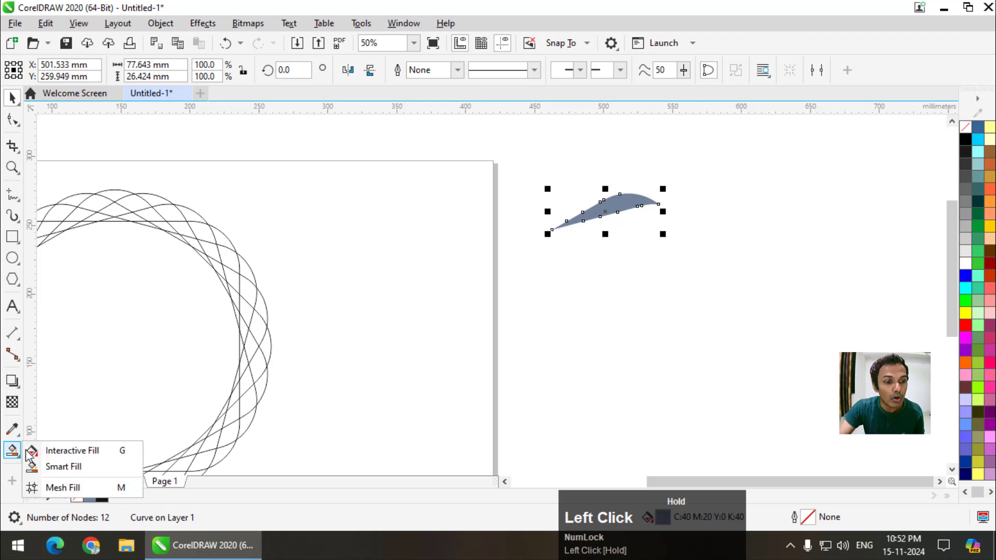
click(72, 449)
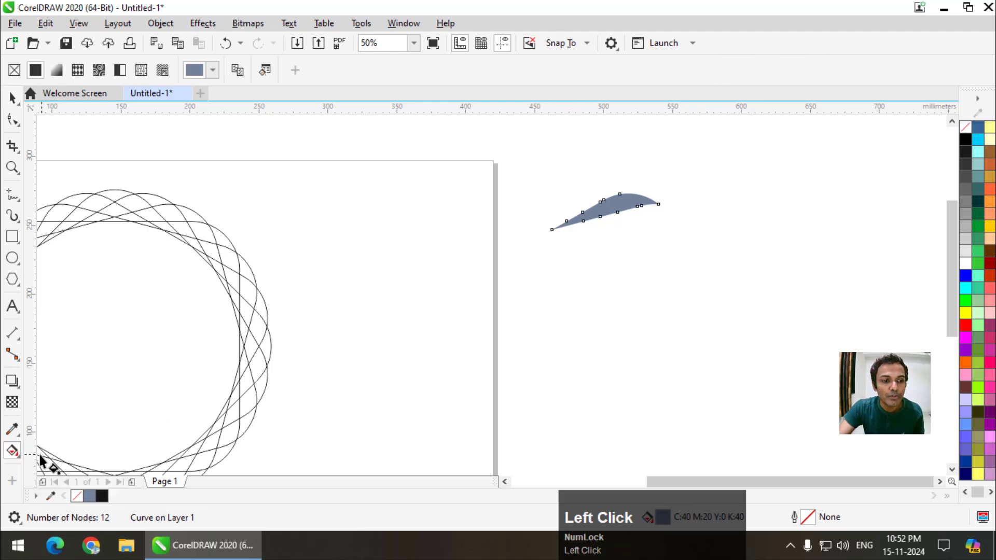
click(16, 452)
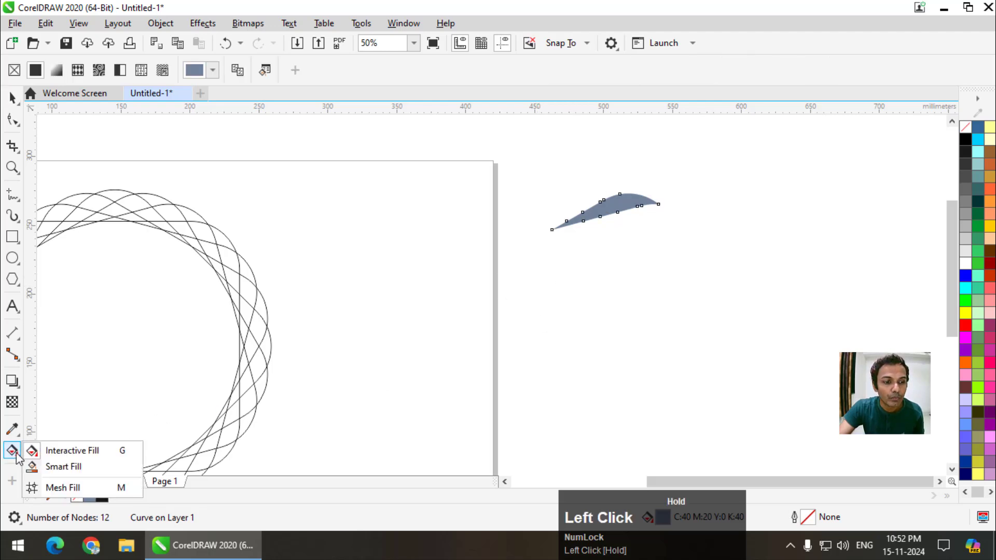
click(82, 450)
scroll(620, 205, up, 2)
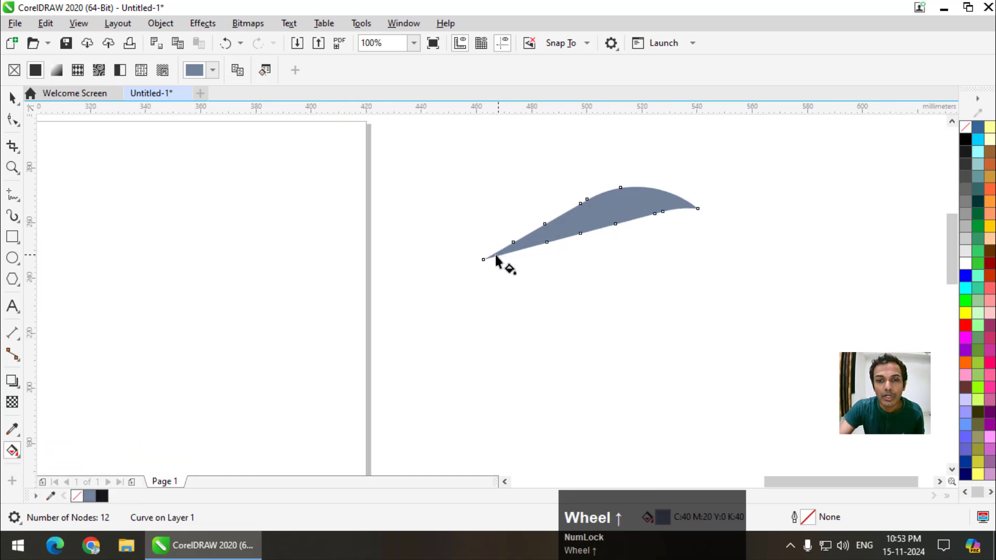
drag(494, 253, 671, 201)
click(663, 216)
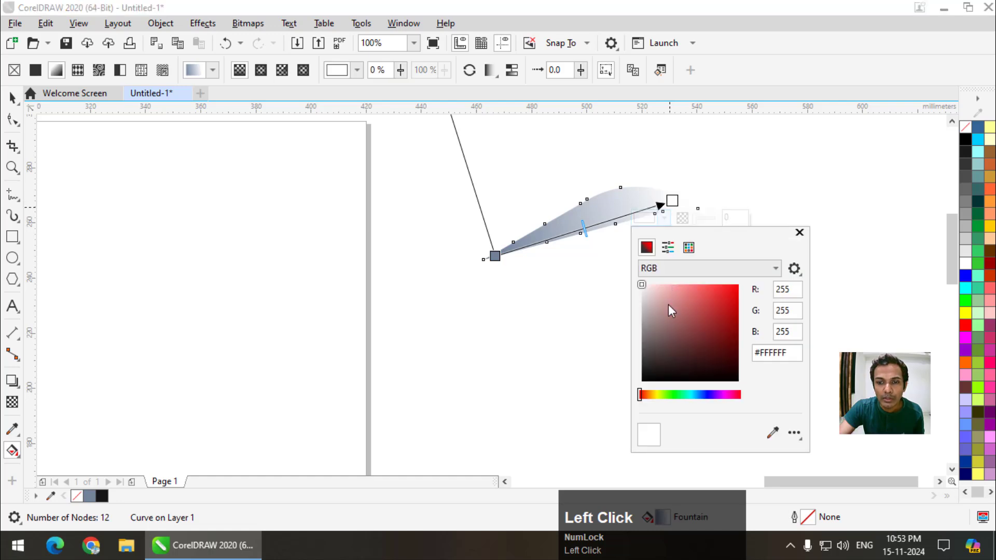
drag(721, 307, 735, 291)
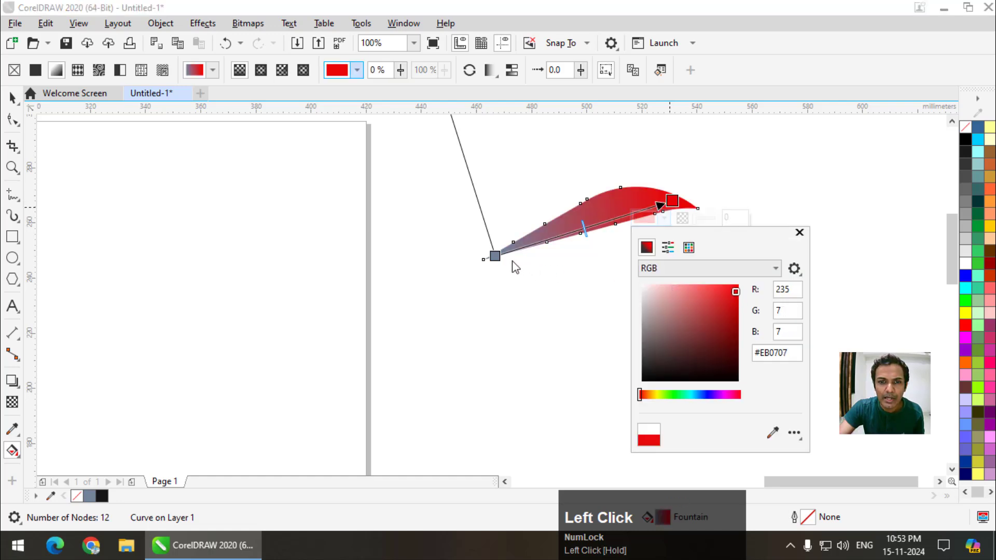
Set the fountain fill's start colour at the petal's narrow tip to golden yellow, C1 M22 Y97 K3.
click(496, 256)
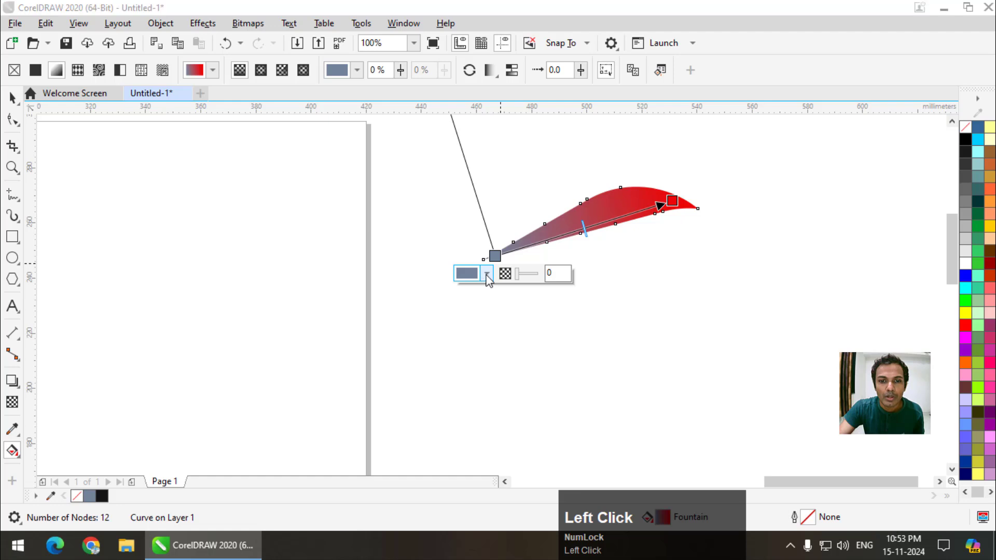
click(486, 273)
click(478, 450)
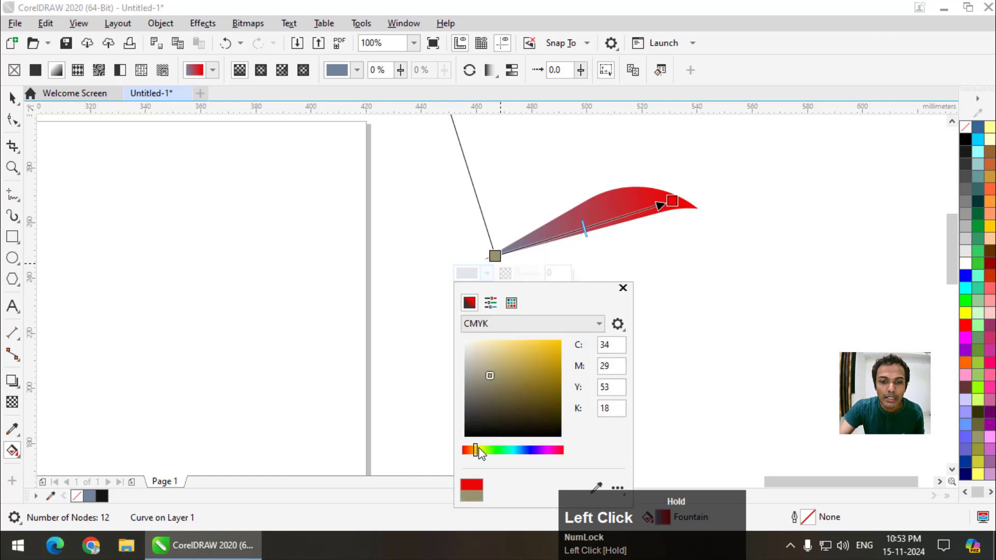
drag(534, 360, 558, 341)
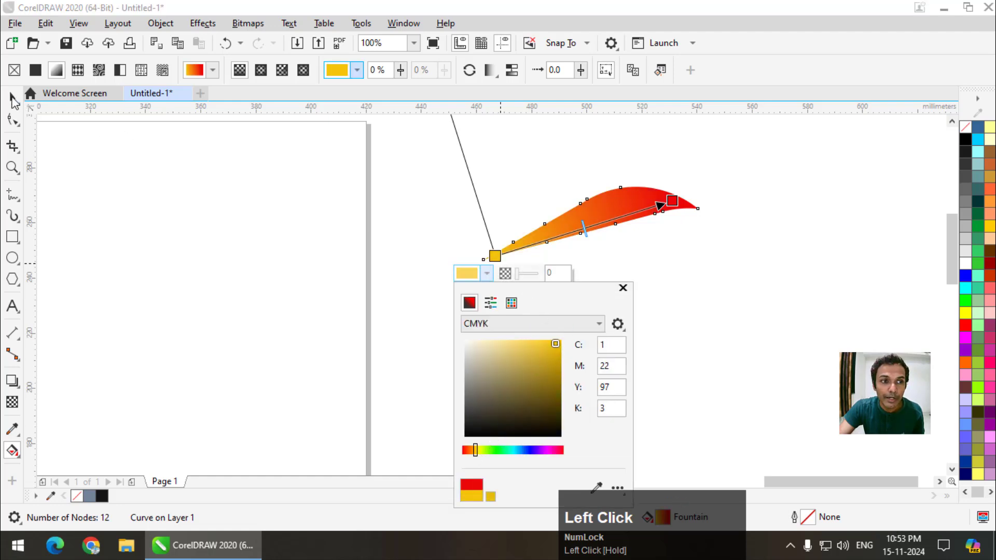
click(11, 97)
click(482, 238)
Create a copy of the gradient petal rotated 15 degrees counterclockwise about its relocated centre.
scroll(482, 232, down, 2)
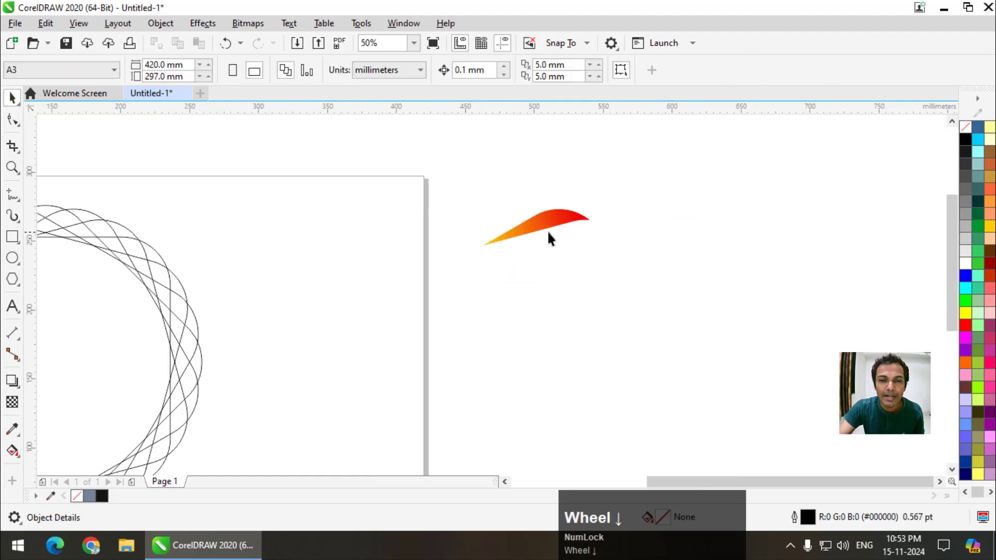
click(544, 223)
scroll(558, 203, down, 1)
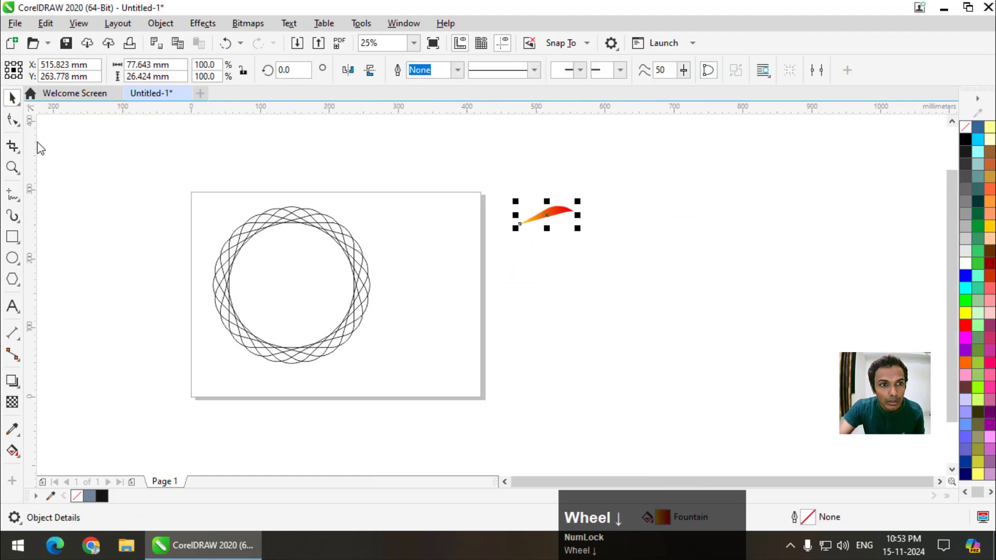
scroll(531, 214, up, 1)
click(580, 211)
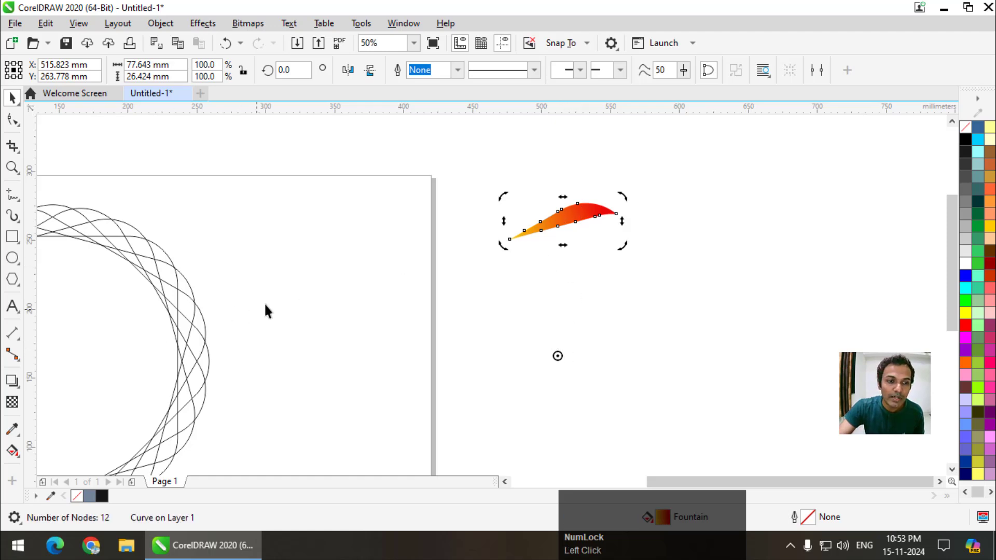
mouse_move(627, 201)
mouse_down()
mouse_move(587, 171)
mouse_move(626, 191)
mouse_up()
right_click(627, 191)
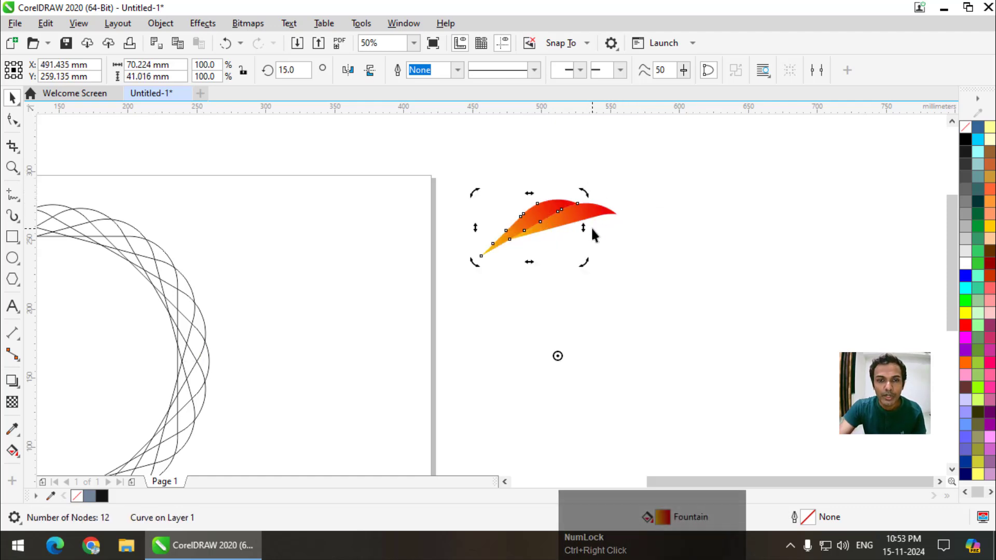
Repeat the rotated duplication until 24 petals form a complete ring.
ctrl+scroll(568, 207, down, 1)
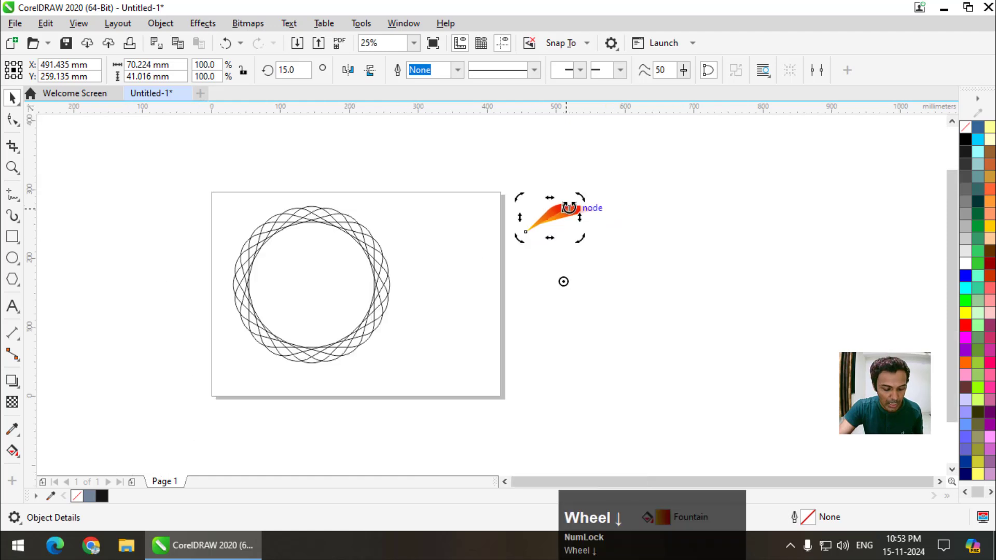
key(ctrl+r)
key(ctrl+r)
key(ctrl+r)
key(ctrl+r)
key(ctrl+r)
key(ctrl+r)
key(ctrl+r)
key(ctrl+r)
key(ctrl+r)
key(ctrl+r)
key(ctrl+r)
key(ctrl+r)
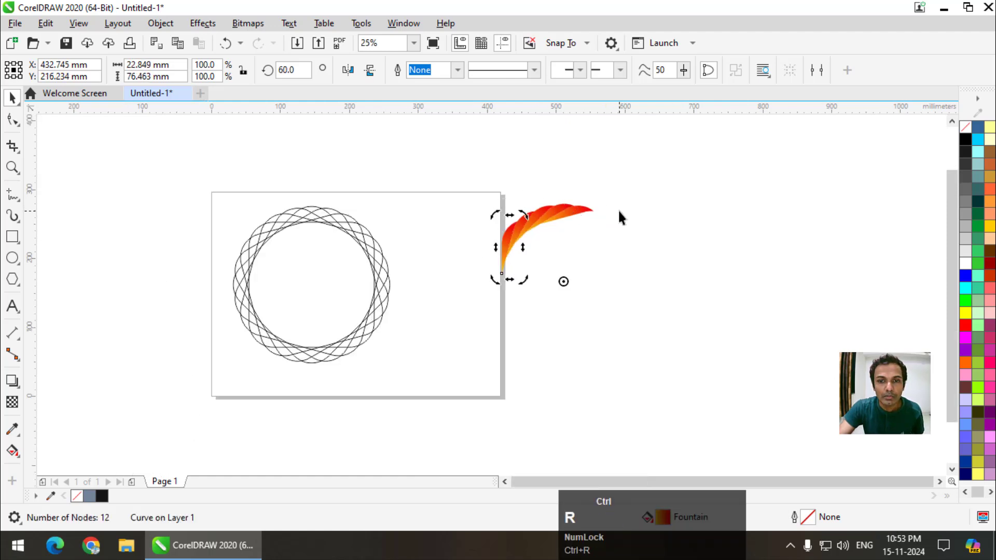
key(ctrl+r)
key(ctrl+r)
key(ctrl+r)
key(ctrl+r)
key(ctrl+r)
key(ctrl+r)
key(ctrl+r)
key(ctrl+r)
key(ctrl+r)
key(ctrl+r)
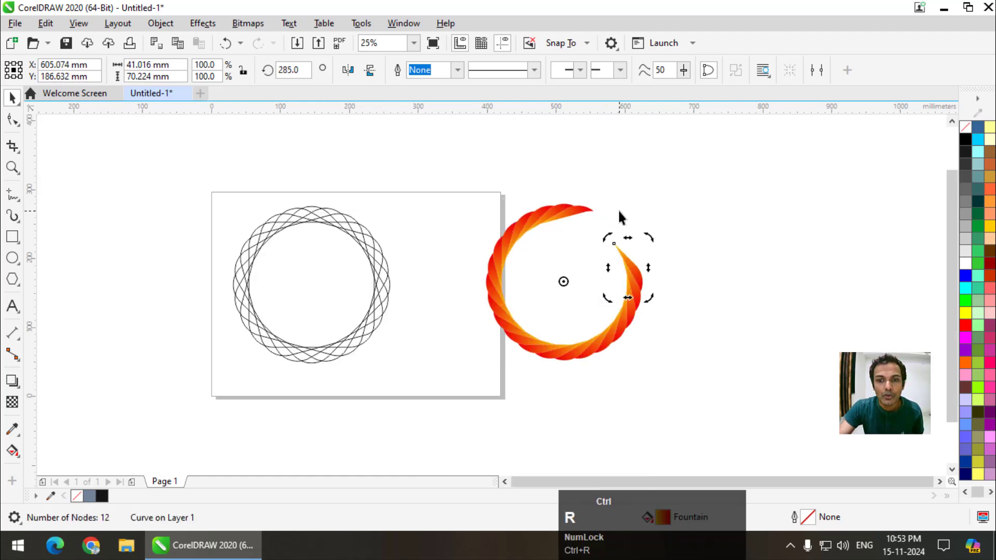
Select the whole petal ring and create a concentric scaled-down copy about 145 mm wide inside it.
drag(694, 167, 446, 405)
scroll(581, 286, up, 1)
scroll(560, 301, down, 1)
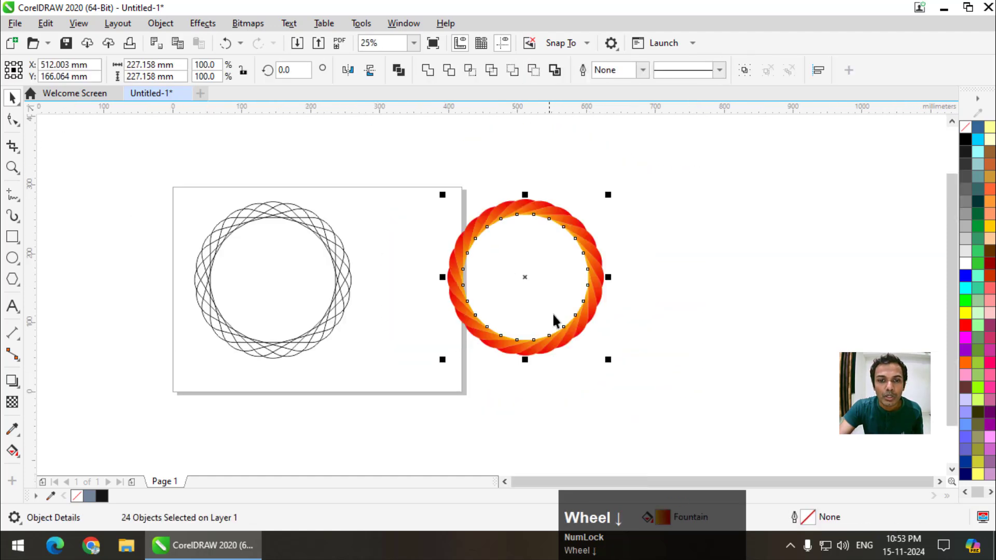
scroll(553, 313, up, 1)
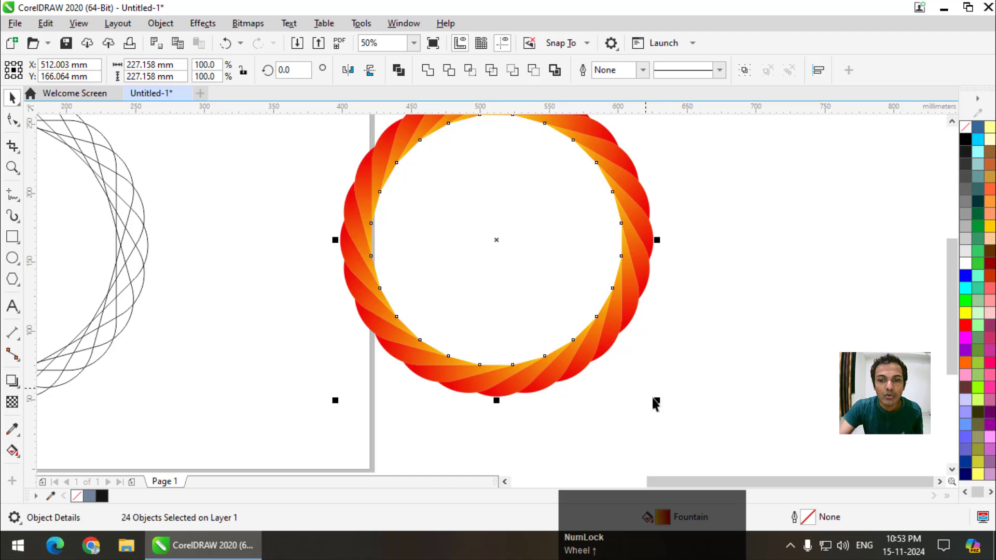
scroll(656, 405, down, 1)
drag(662, 403, 620, 371)
right_click(636, 396)
scroll(636, 396, up, 1)
key(ctrl+z)
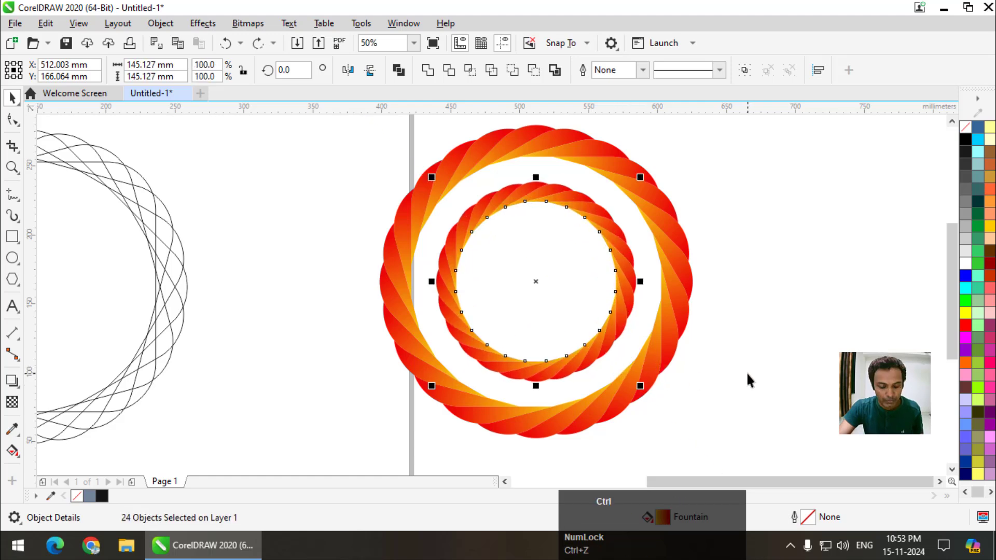
Repeat the scaled duplication three more times to nest progressively smaller rings, and deselect the design.
key(ctrl+r)
key(ctrl+r)
key(ctrl+r)
click(516, 283)
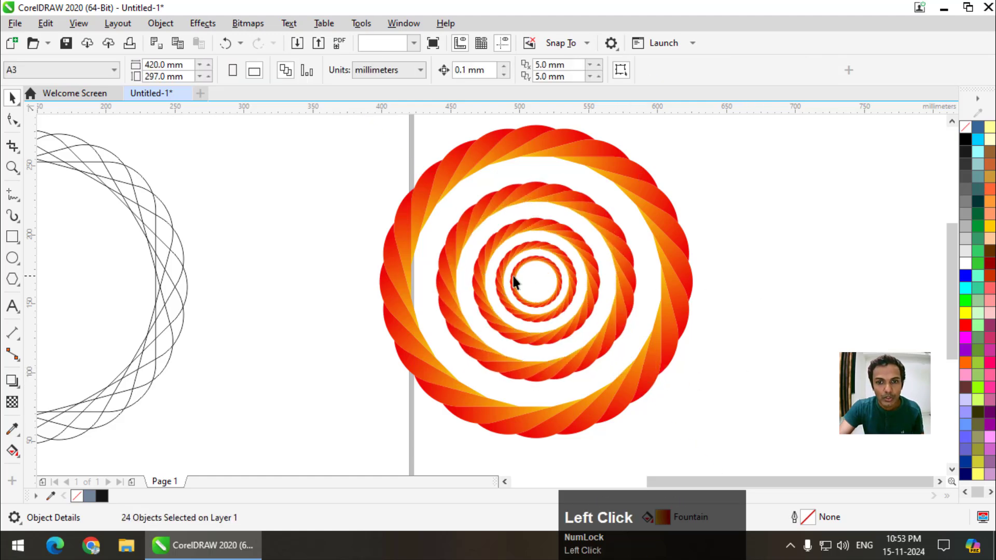
scroll(535, 281, down, 1)
scroll(629, 275, down, 1)
scroll(552, 274, up, 1)
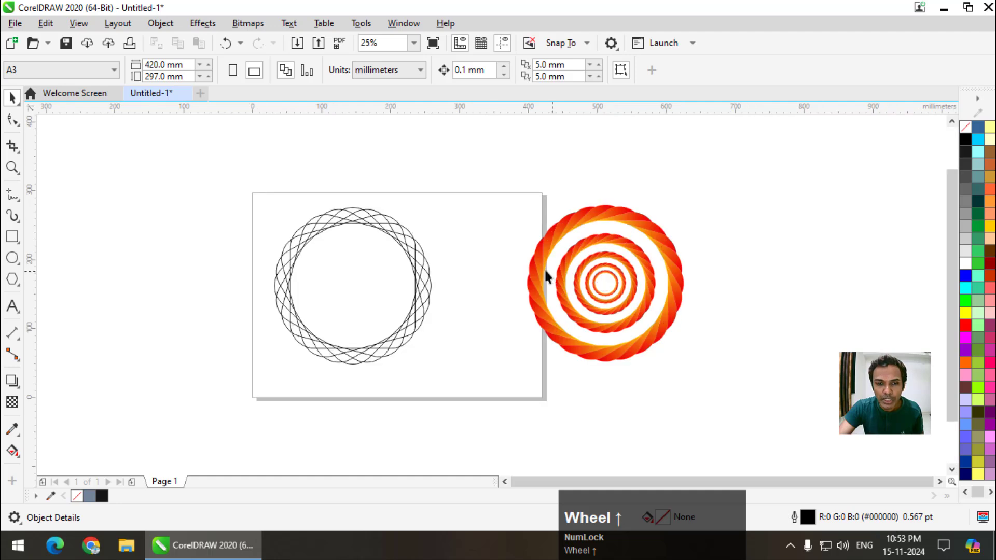
Move one rounded square out of the outline pattern to the left of the page and delete the other five.
drag(415, 290, 220, 296)
drag(256, 388, 257, 389)
key(Delete)
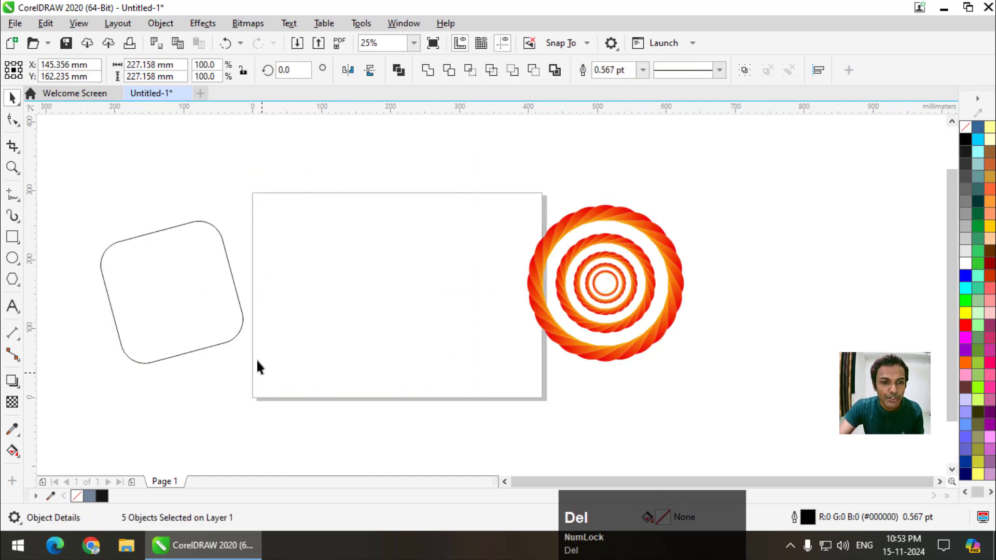
Set the remaining rounded square's rotation to 0 degrees and move it back onto the page.
click(179, 306)
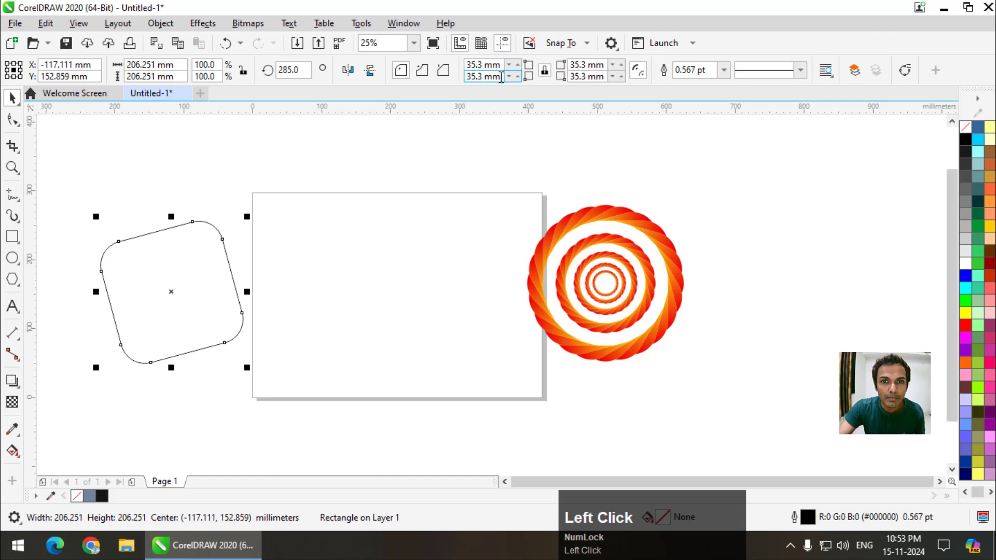
click(291, 72)
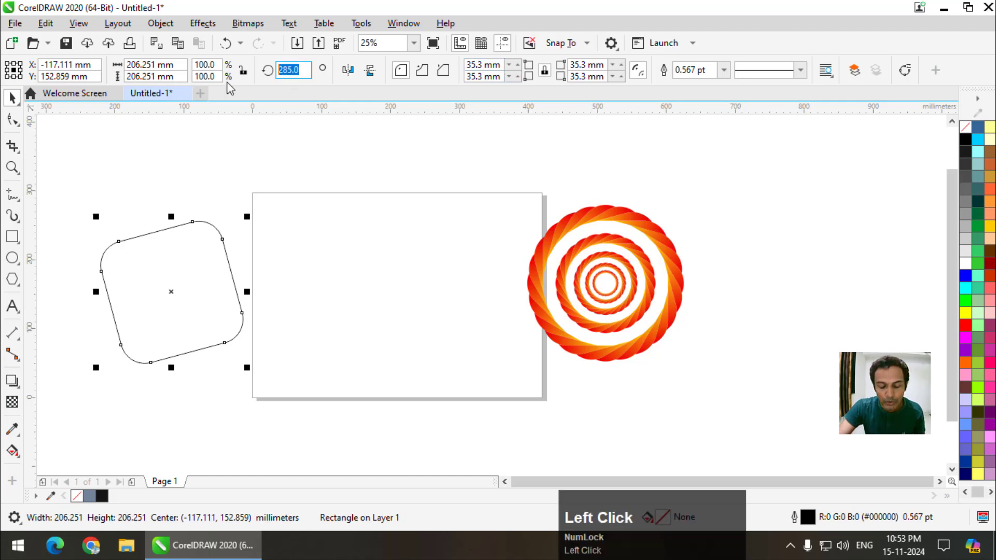
text(0)
key(Return)
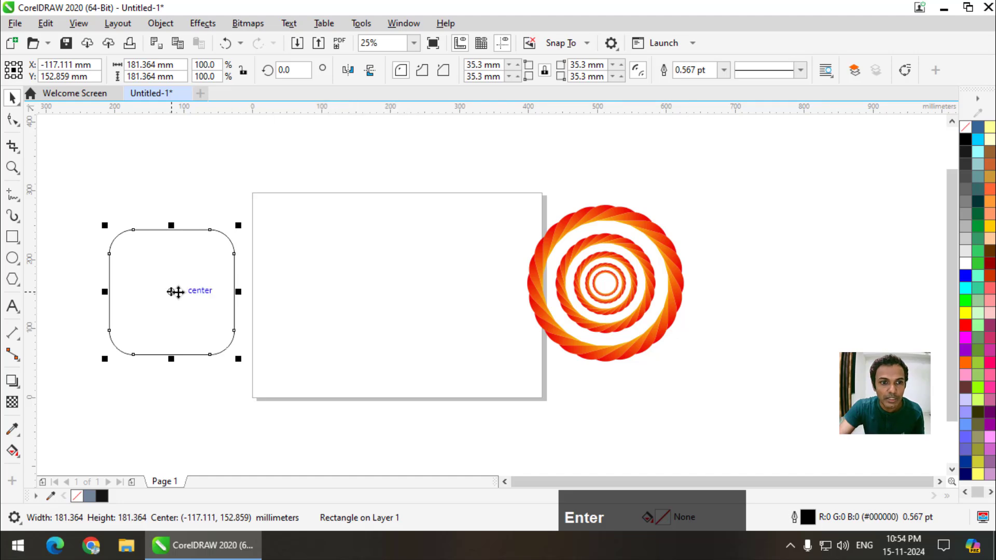
drag(173, 292, 334, 290)
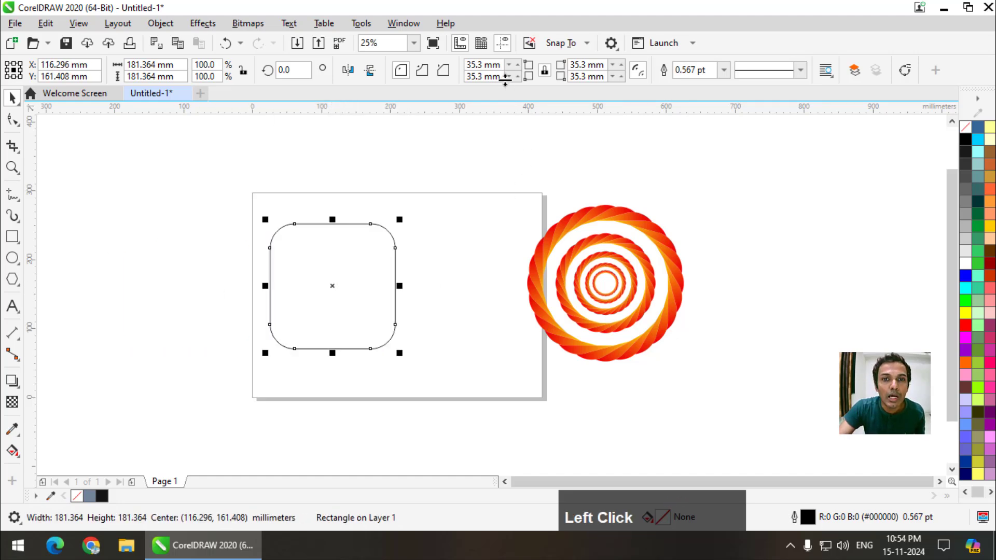
Set all corner radii of the rounded square to 14.0 mm and shift it about 30 mm right on the page.
scroll(286, 238, up, 2)
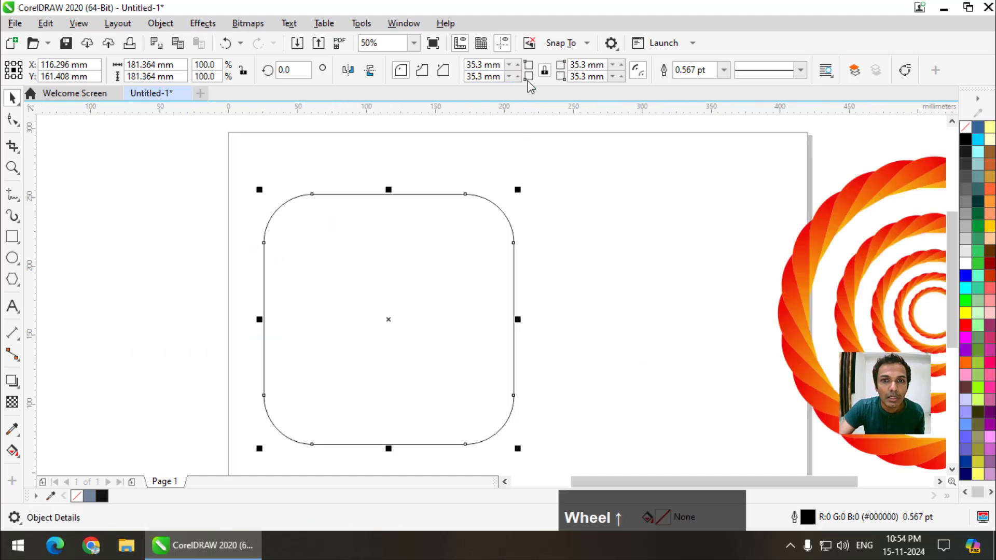
drag(512, 77, 518, 156)
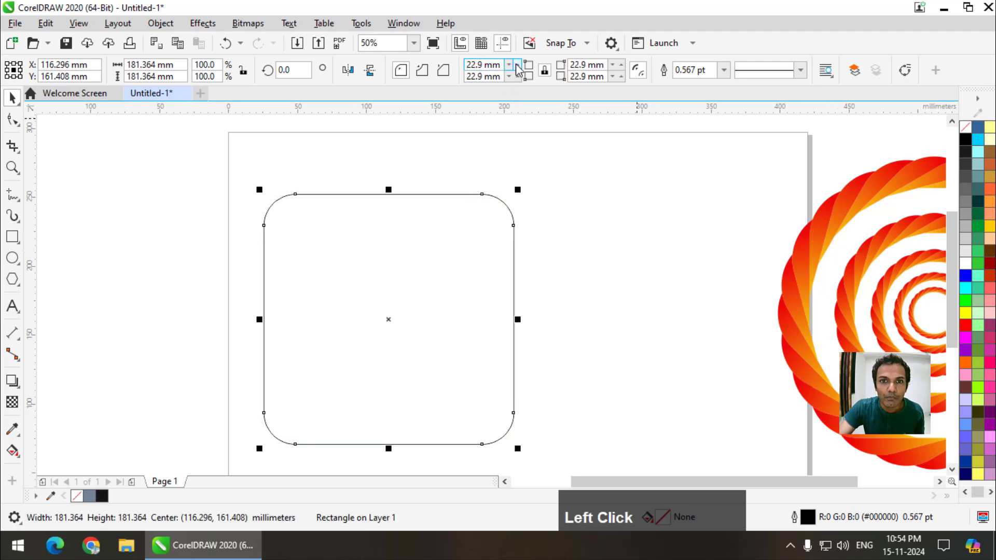
mouse_move(509, 66)
mouse_down()
mouse_move(524, 109)
mouse_move(501, 81)
mouse_up()
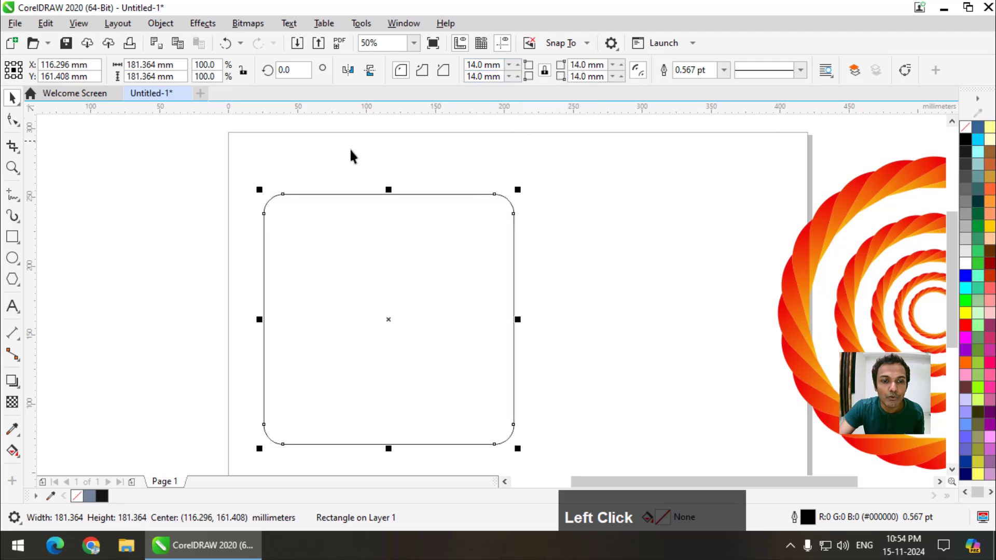
scroll(351, 156, down, 1)
drag(349, 229, 376, 229)
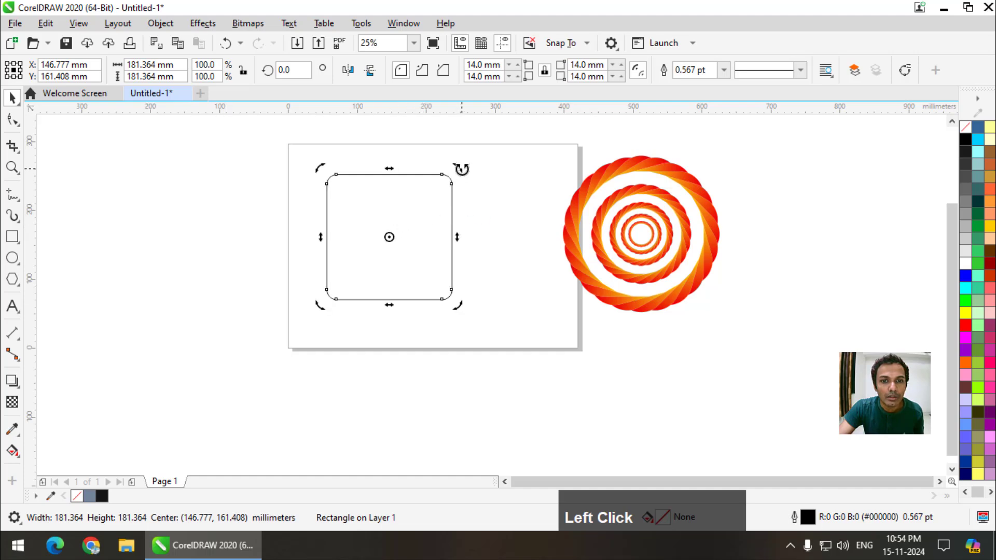
Duplicate the rounded square with a 15-degree clockwise rotation and repeat until six squares form a full ring pattern.
drag(462, 169, 486, 182)
right_click(486, 183)
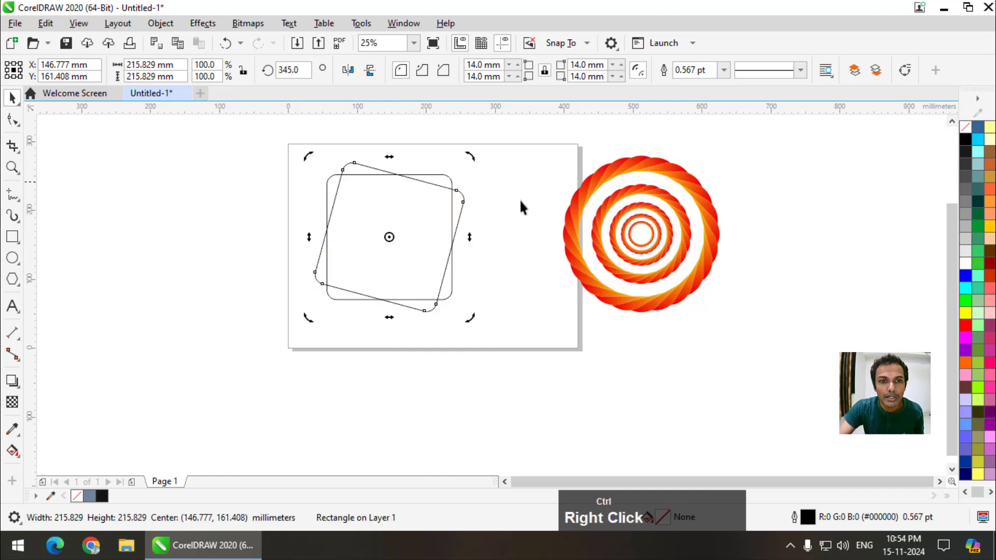
key(ctrl+r)
key(ctrl+r)
key(ctrl+r)
key(ctrl+r)
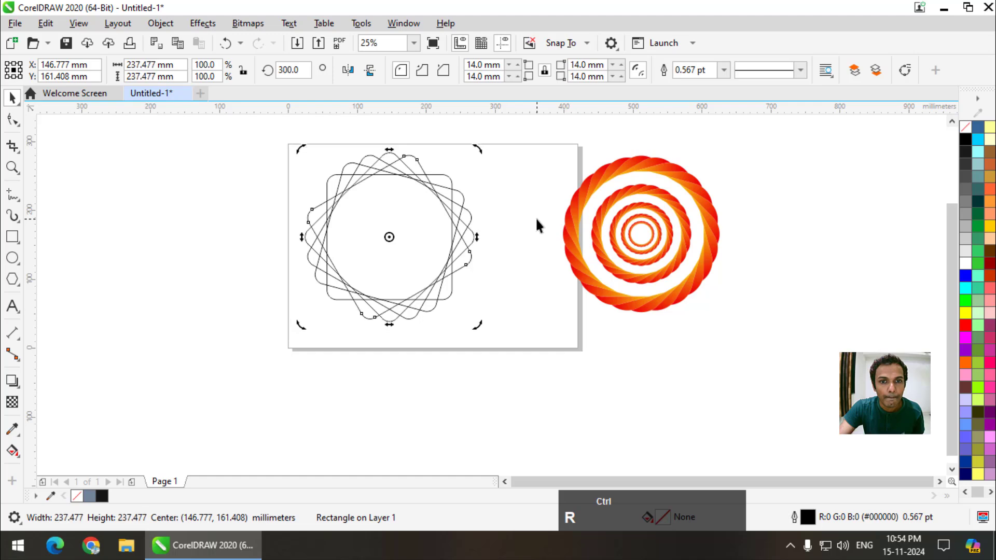
click(539, 214)
scroll(379, 176, up, 1)
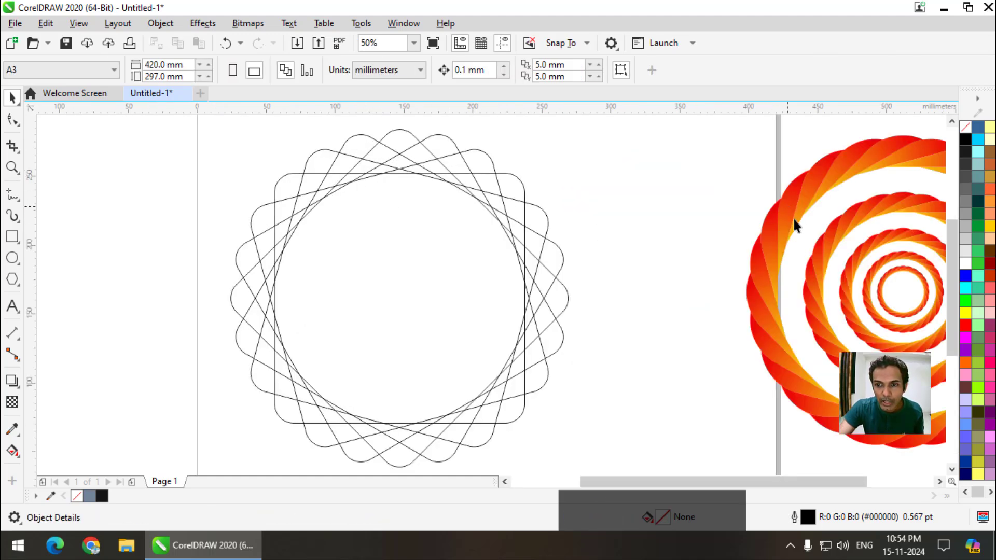
scroll(377, 234, down, 1)
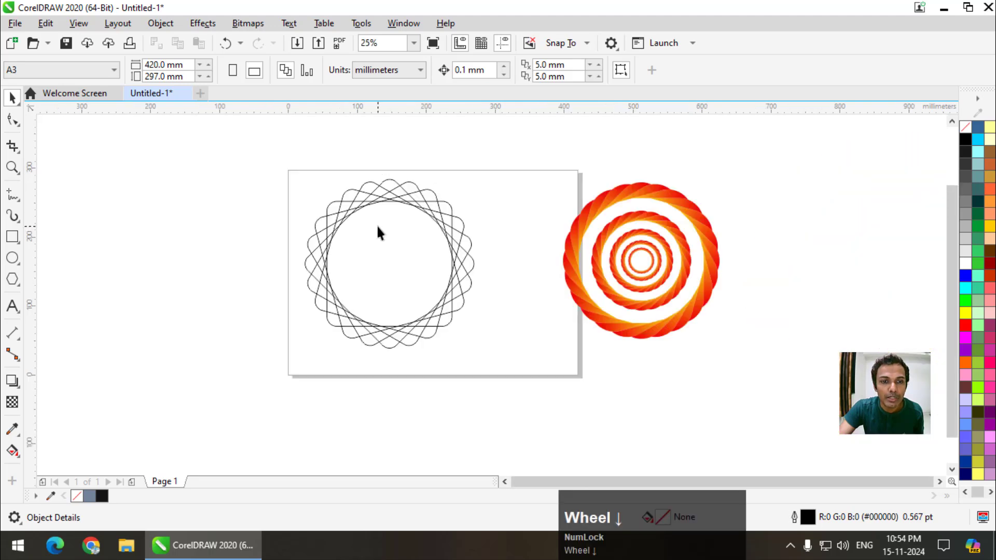
Select the six squares and Smart Fill five adjoining regions near the pattern's upper edge to form one petal.
drag(249, 146, 437, 311)
drag(498, 393, 498, 392)
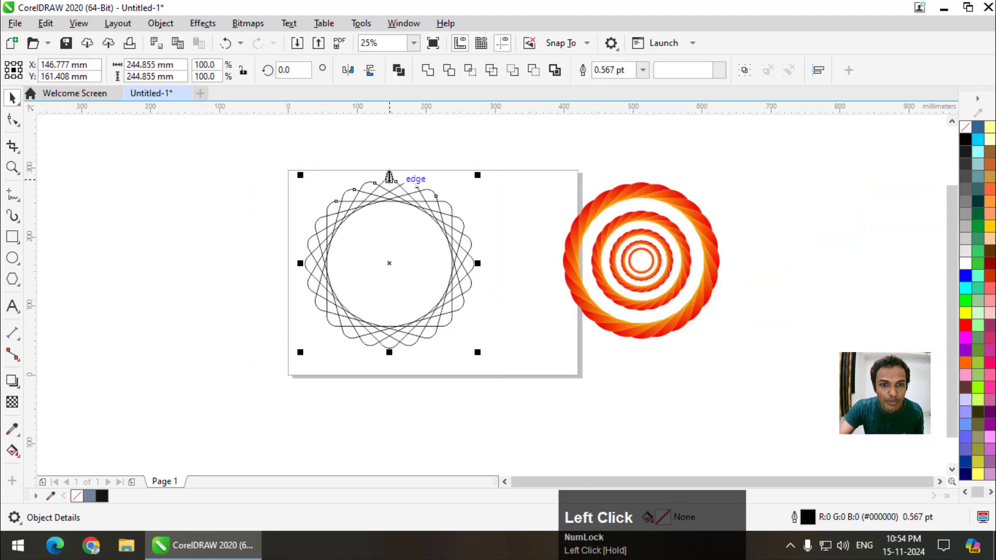
scroll(396, 203, up, 1)
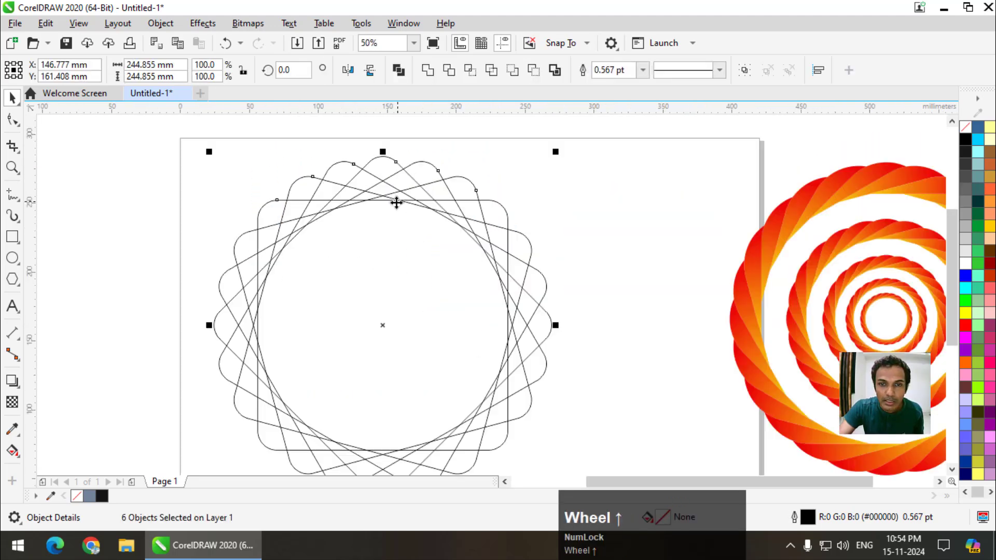
click(12, 451)
click(62, 467)
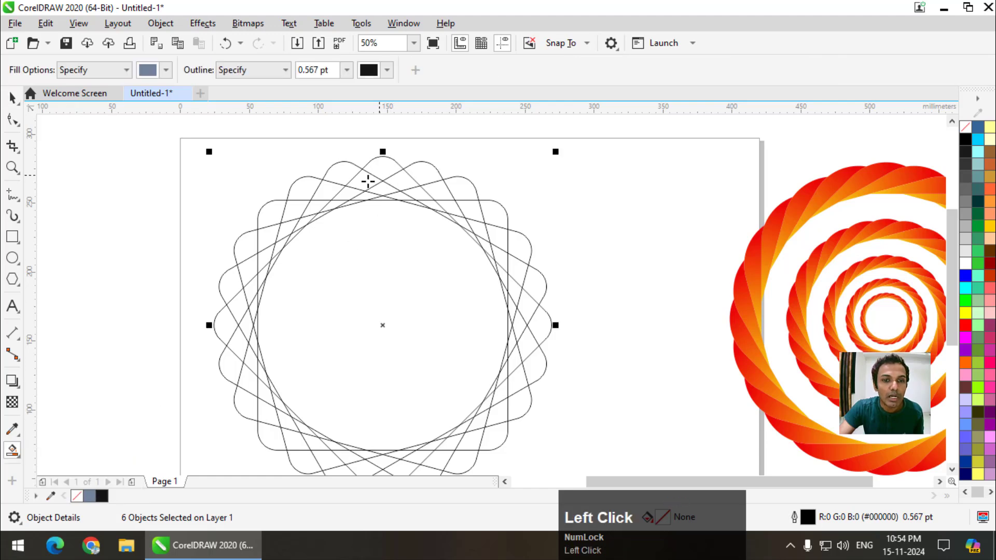
scroll(368, 181, up, 1)
click(352, 213)
click(390, 196)
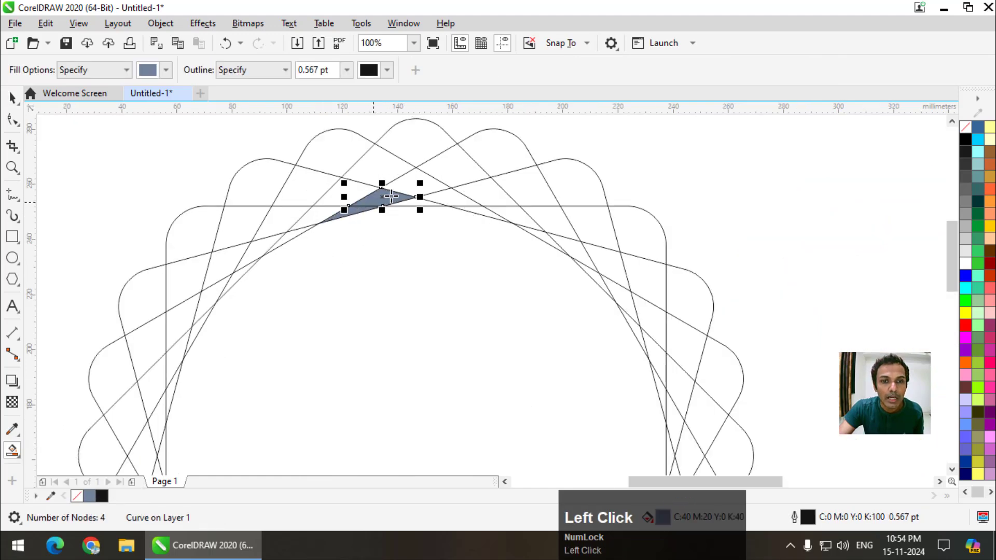
click(415, 183)
click(456, 172)
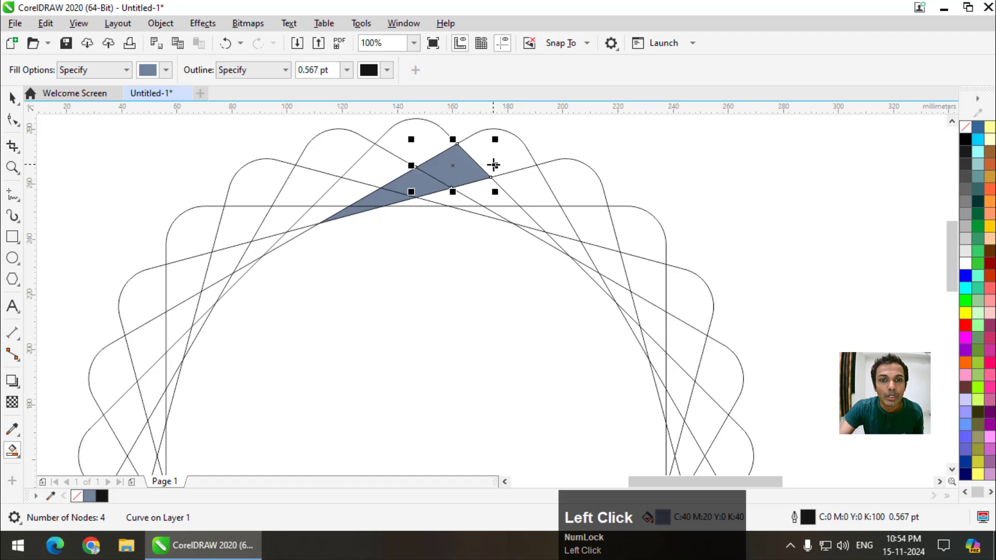
click(494, 162)
Select the five filled regions and weld them into a single petal shape.
click(12, 97)
scroll(327, 265, down, 3)
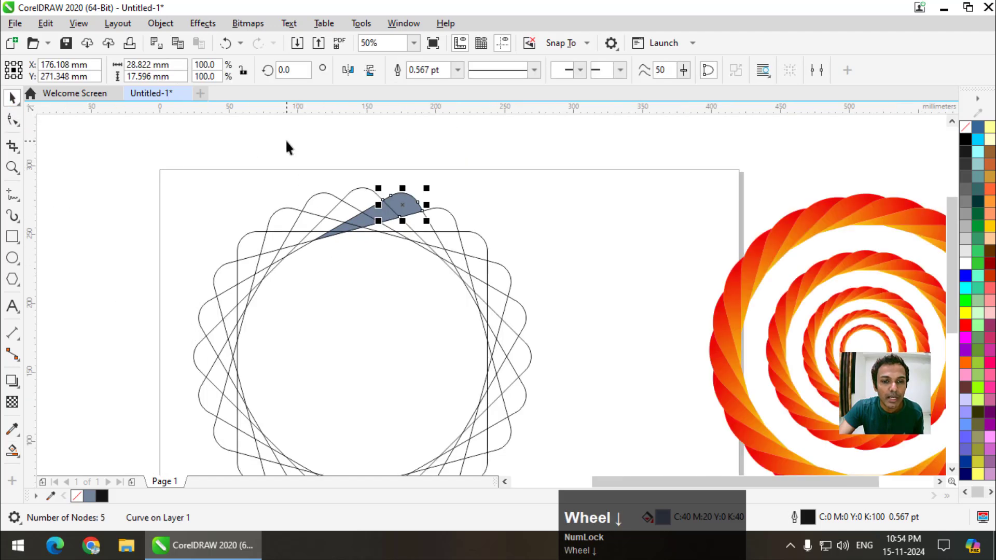
drag(285, 140, 475, 301)
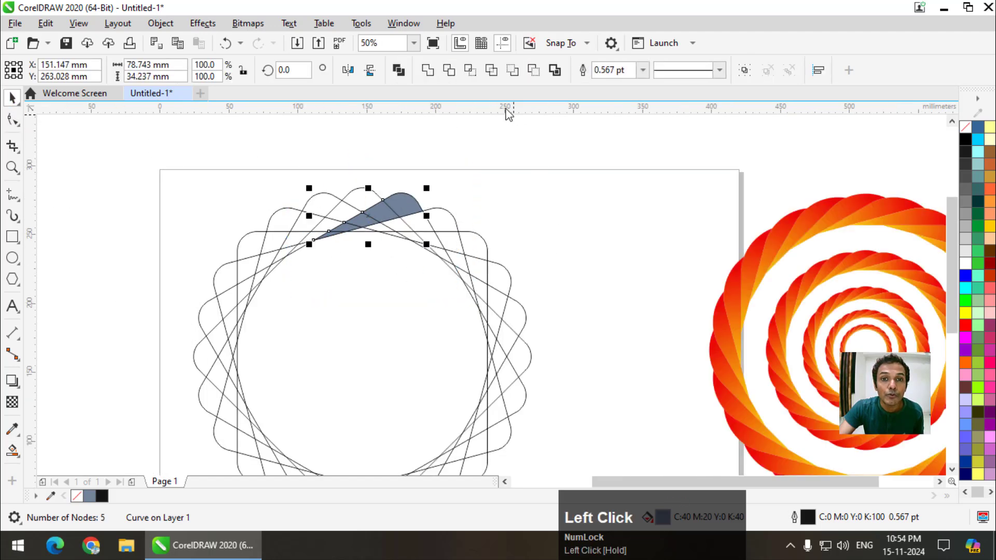
click(428, 70)
Move the welded petal off the page to the left of the outline pattern and remove its outline.
scroll(481, 186, down, 2)
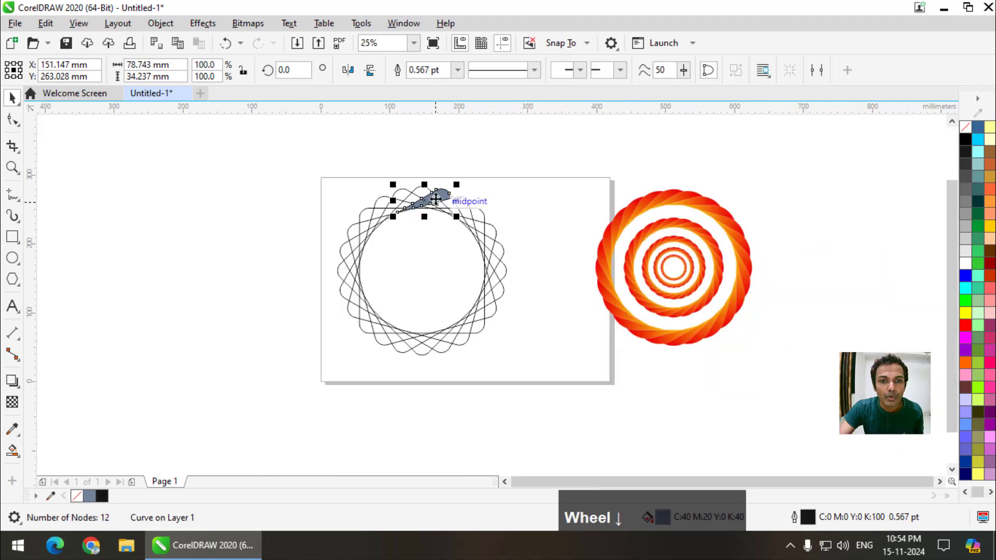
drag(436, 202, 243, 218)
scroll(247, 217, up, 2)
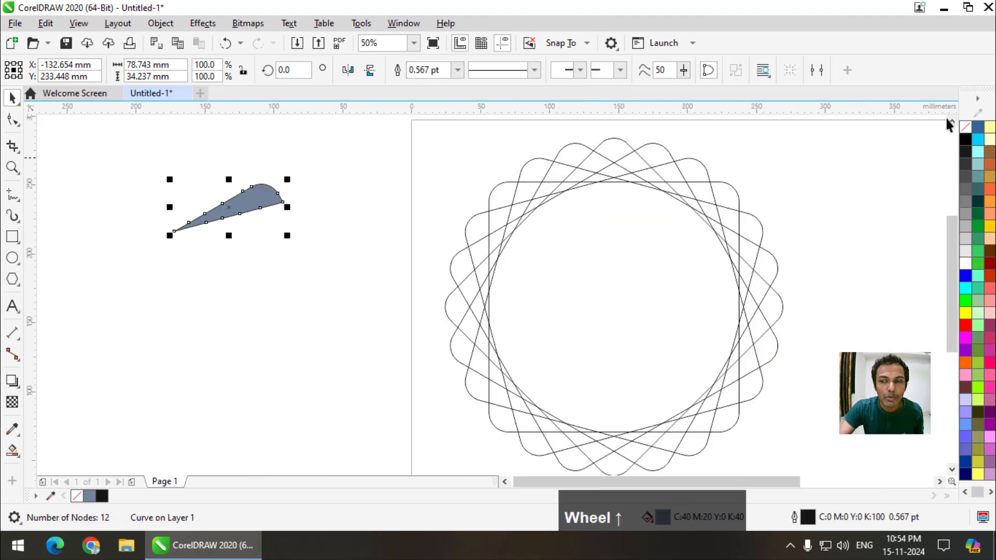
right_click(965, 126)
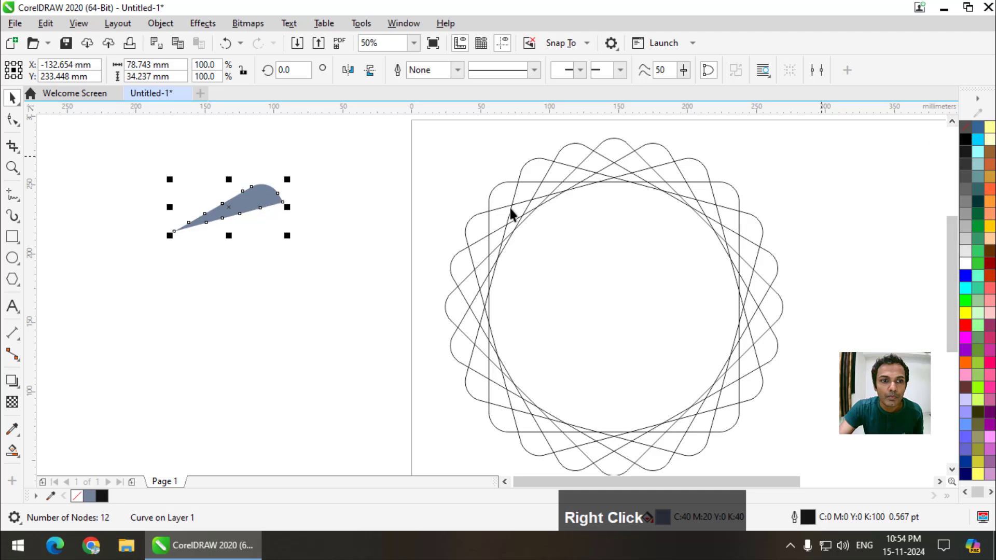
Apply a linear fountain fill from the petal's narrow tip to its rounded end, with end colour #740B78.
click(12, 453)
right_click(13, 450)
click(13, 452)
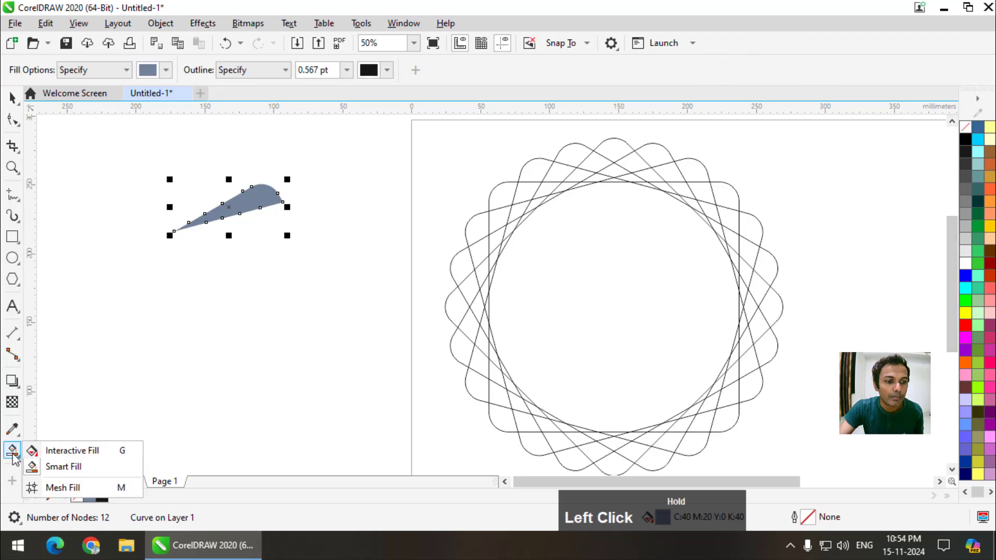
click(52, 449)
scroll(192, 222, up, 2)
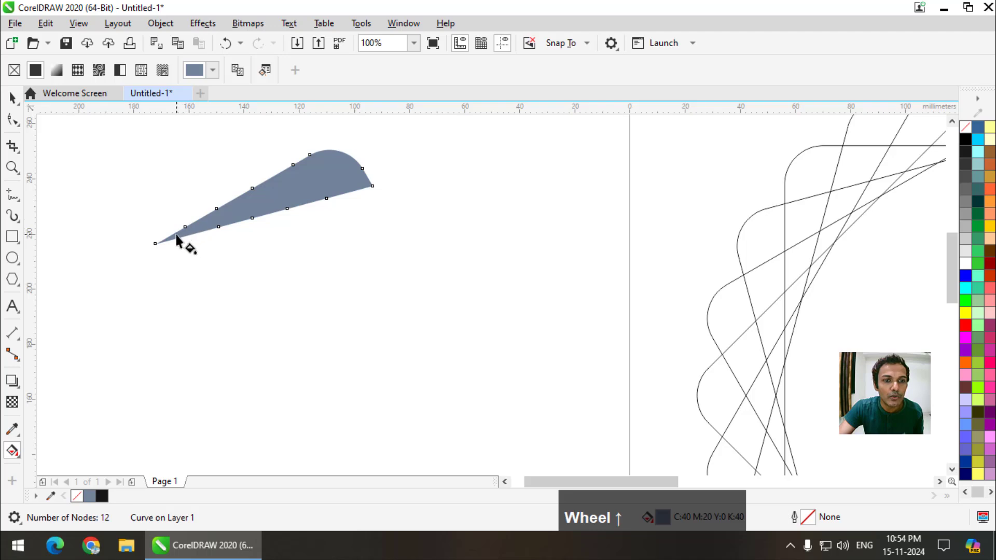
drag(176, 239, 362, 168)
click(356, 185)
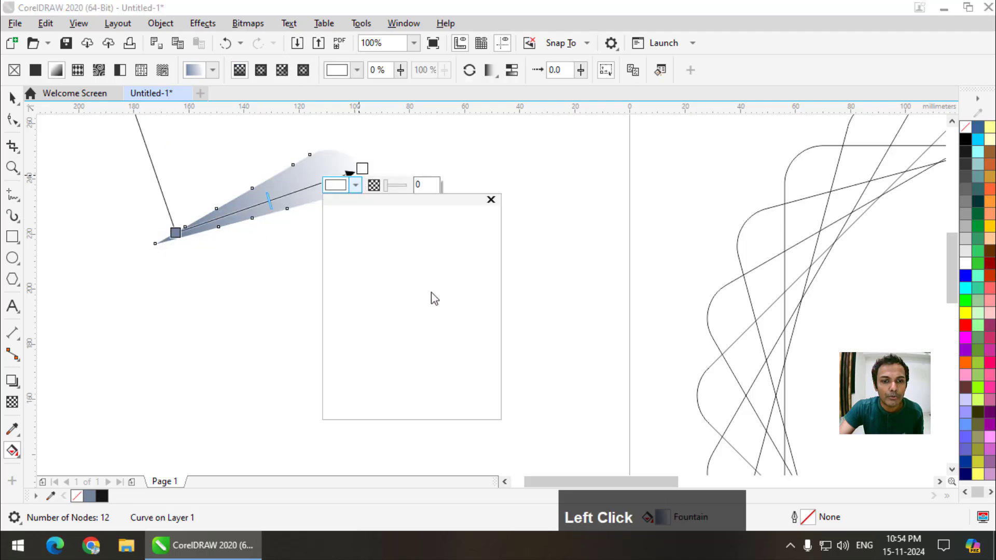
drag(408, 363, 416, 364)
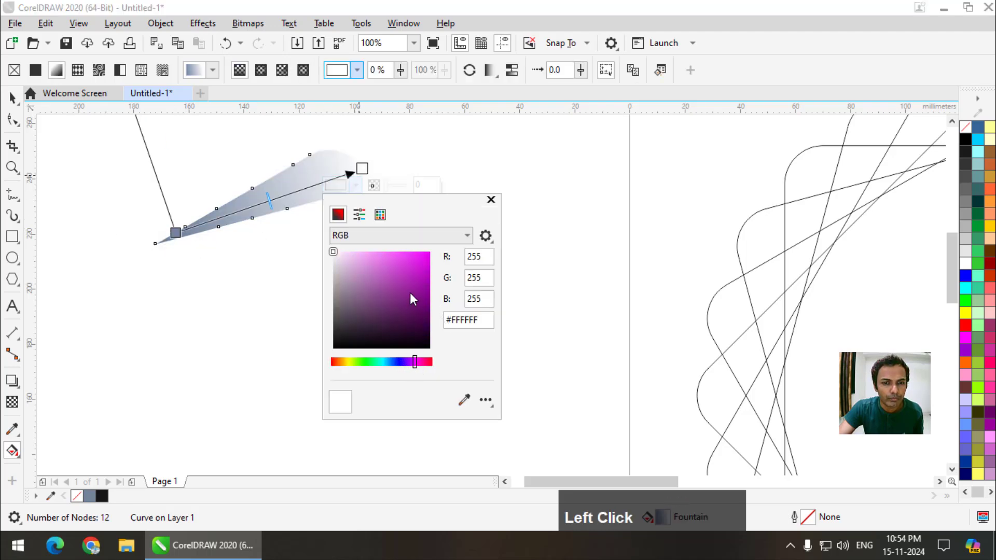
click(421, 302)
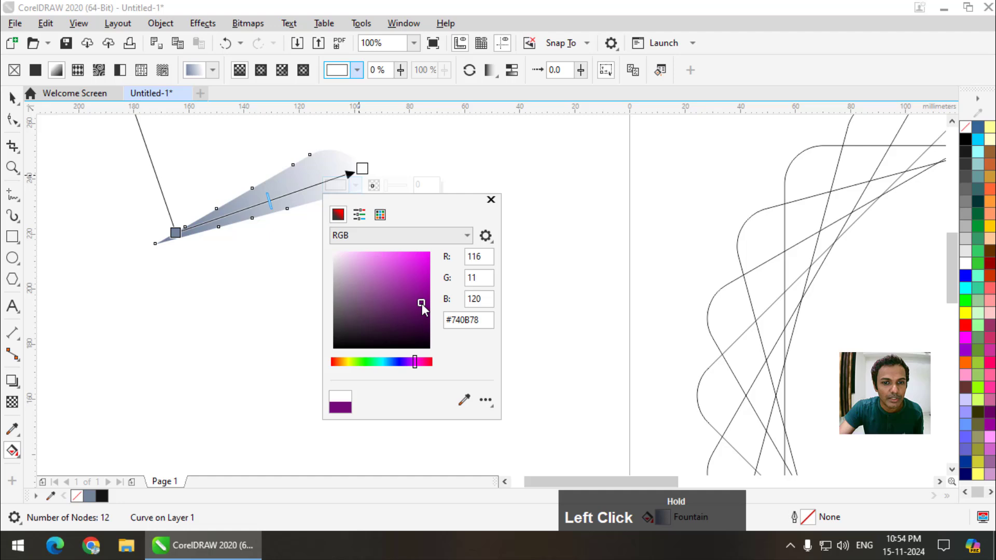
Set the gradient's starting colour at the petal's narrow tip to a light violet and finish the fill.
click(174, 233)
click(169, 250)
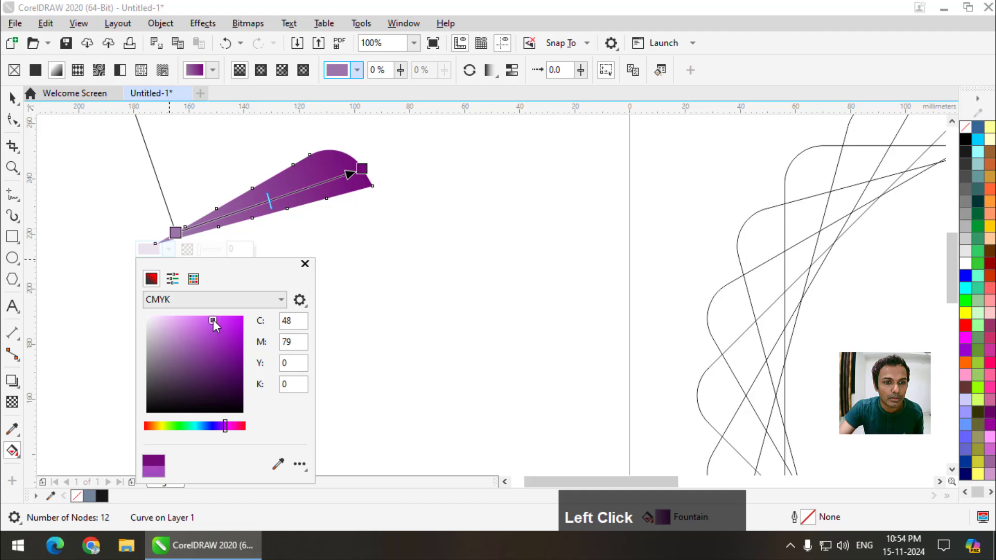
drag(213, 320, 184, 316)
key(space)
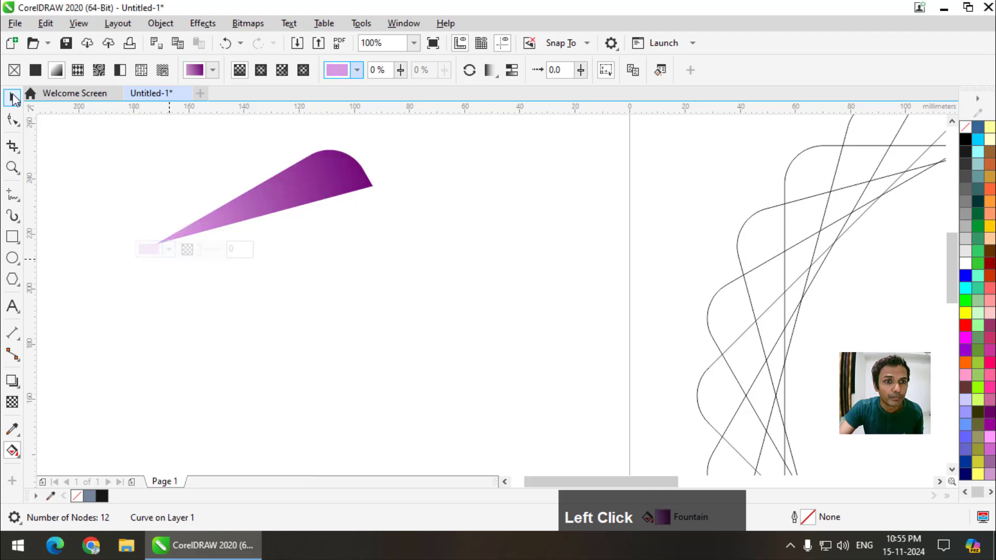
Try rotating the gradient petal, undo the rotation, and move its rotation centre toward the narrow tip.
scroll(434, 192, down, 2)
click(399, 184)
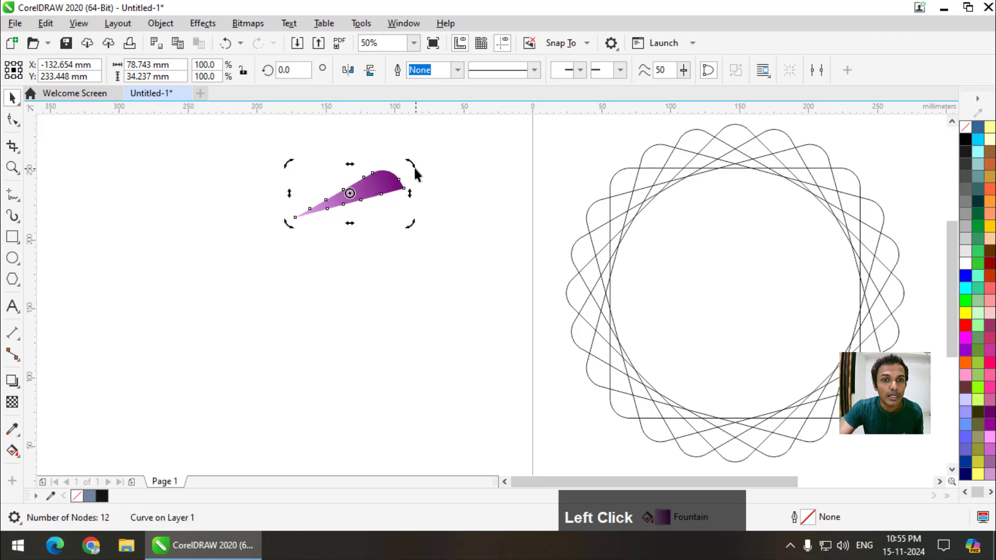
drag(415, 173, 383, 150)
key(ctrl+z)
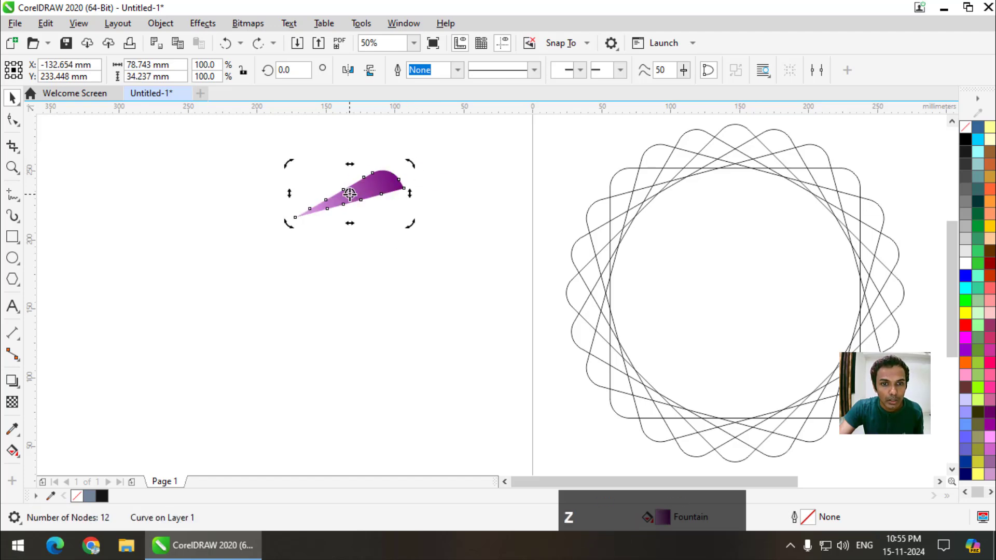
drag(350, 194, 324, 201)
scroll(306, 228, down, 2)
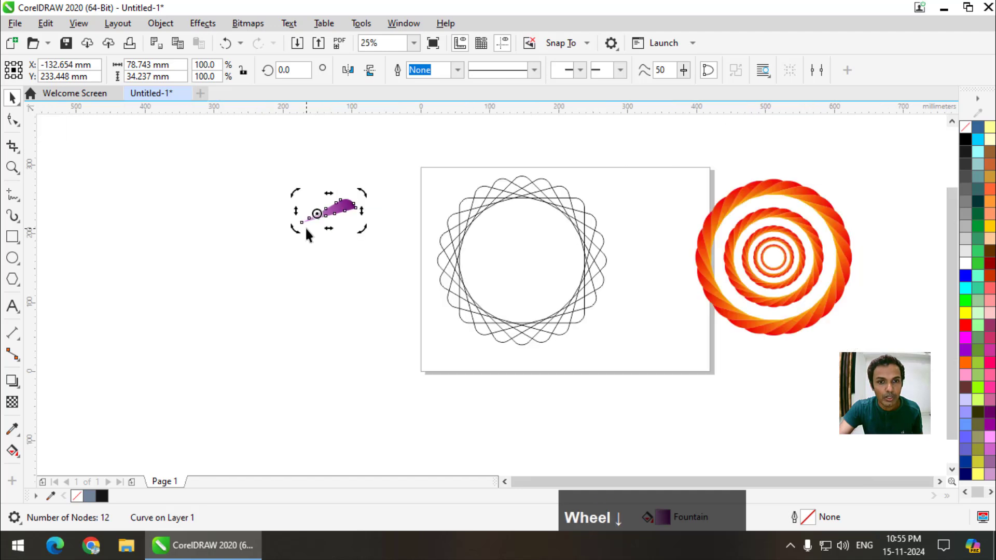
Undo the petal edits back to the five separate filled regions inside the outline pattern.
key(ctrl+z)
key(ctrl+z)
key(ctrl+z)
key(ctrl+z)
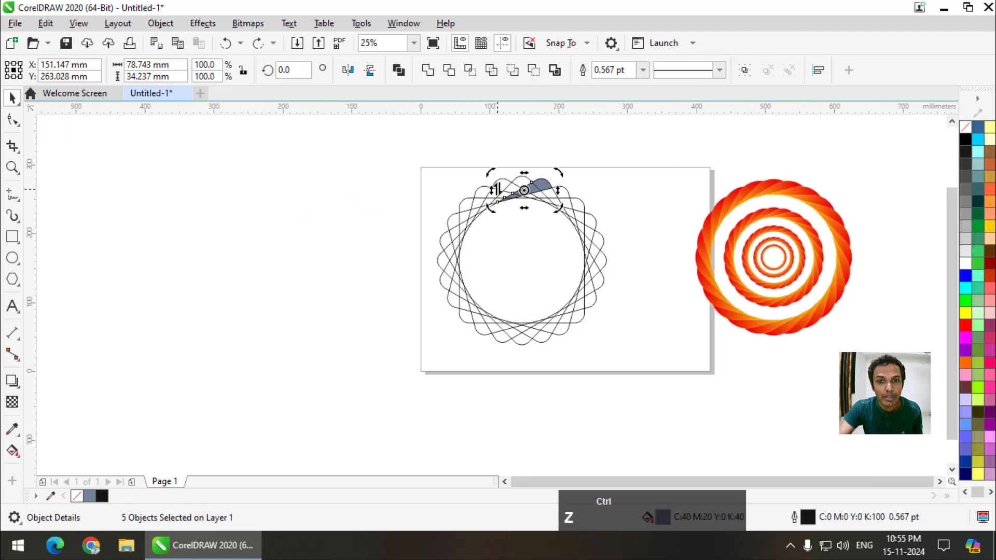
scroll(548, 183, up, 1)
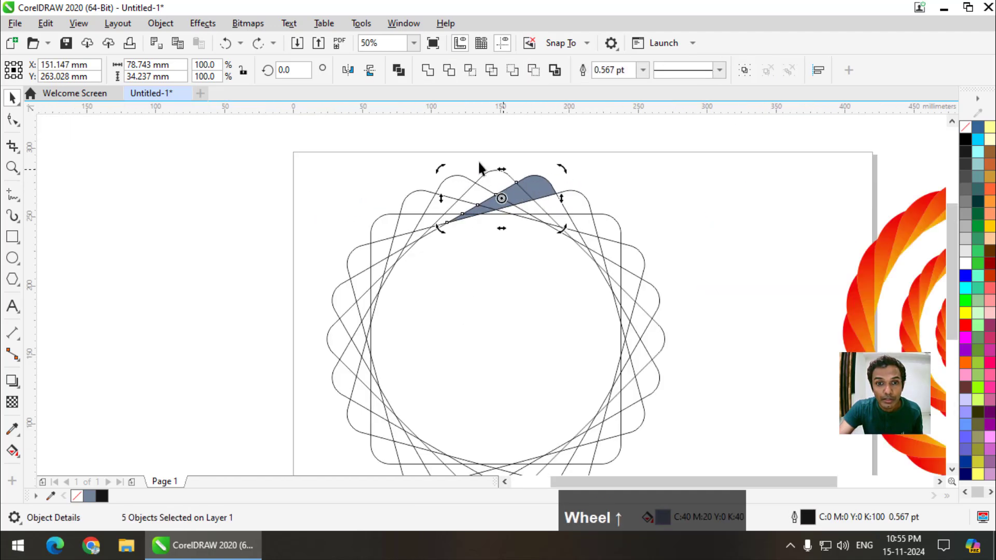
Select the five filled regions within the outline pattern again and weld them into one petal.
click(392, 140)
drag(391, 140, 591, 267)
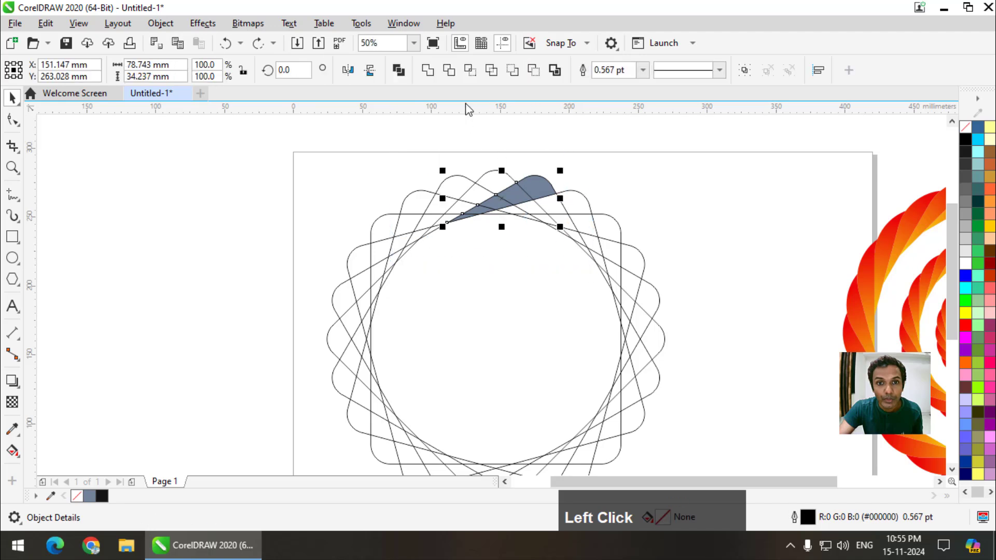
click(428, 70)
scroll(484, 179, down, 1)
Move the welded petal's rotation centre to the centre of the outline pattern and deselect the petal.
click(482, 180)
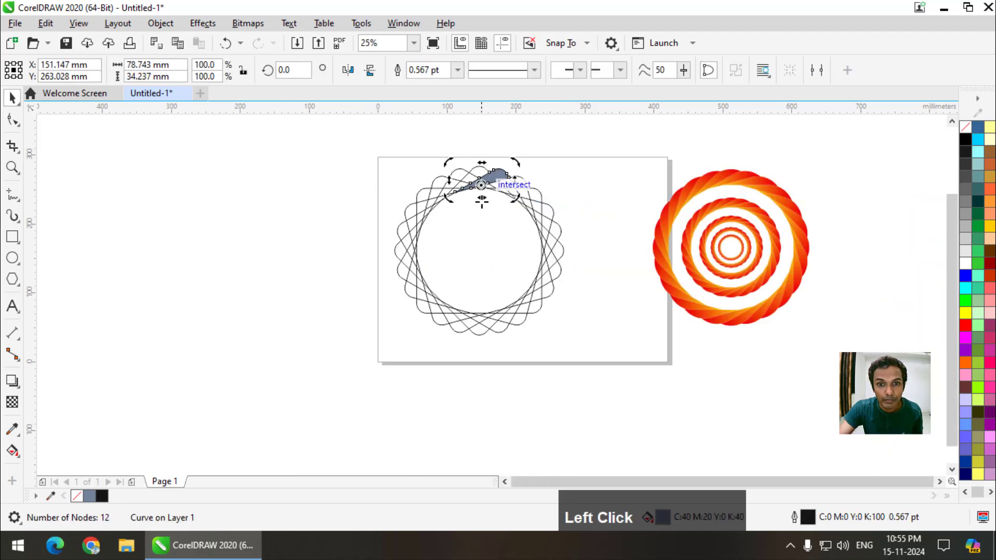
drag(481, 185, 481, 249)
click(507, 210)
Move the petal off the page to the left of the outline pattern and remove its outline.
click(492, 182)
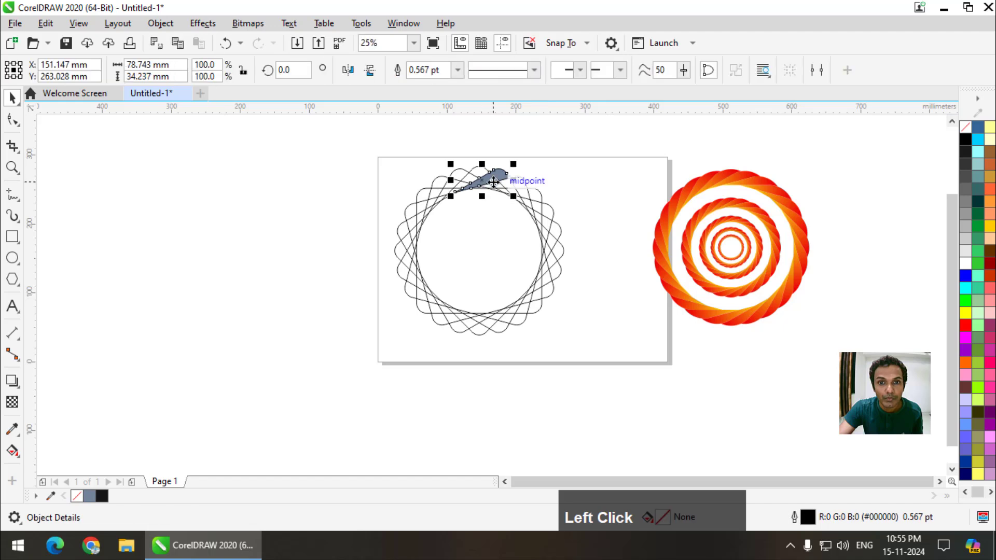
drag(492, 182, 226, 202)
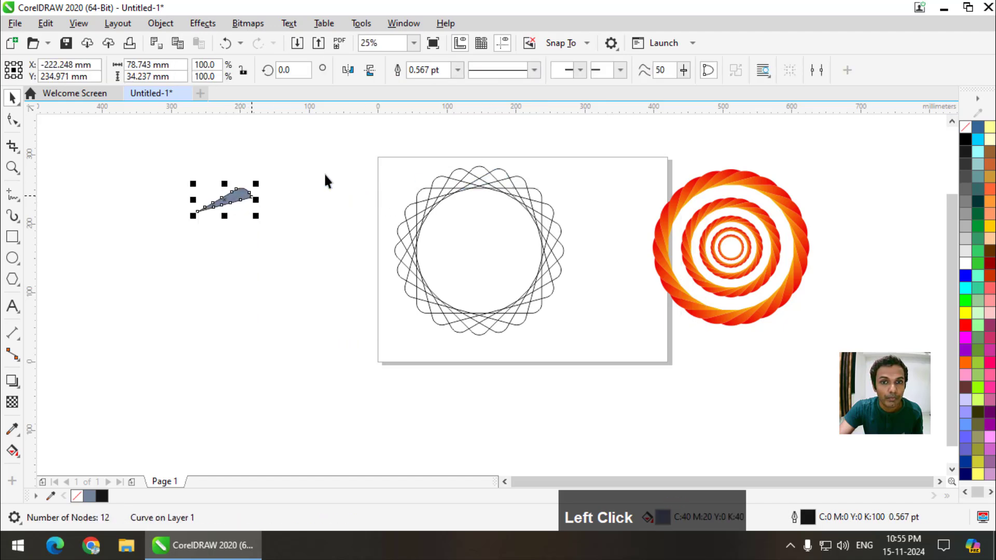
right_click(964, 127)
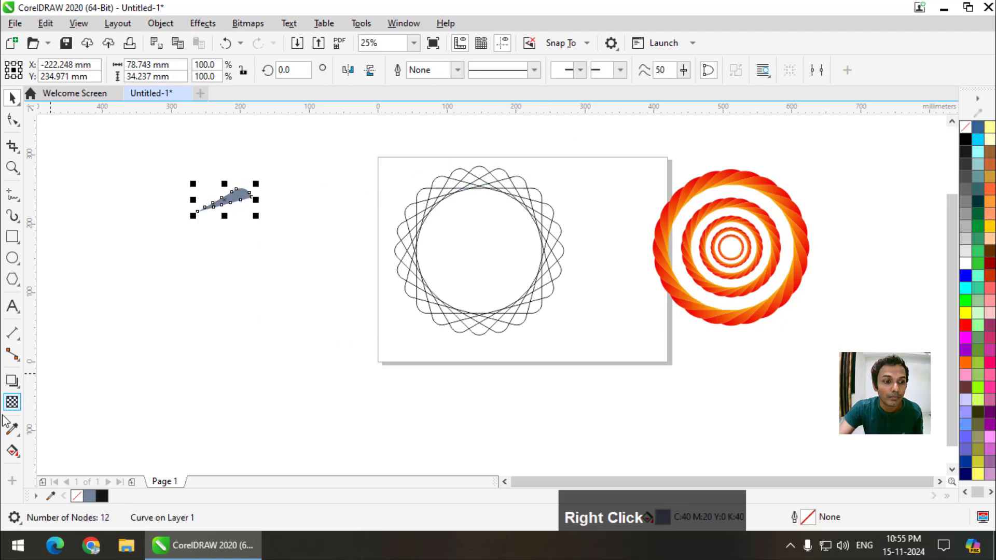
Apply a linear fountain fill along the petal from its narrow tip to its rounded end, with dark purple #4E0970 at the rounded end.
click(12, 450)
scroll(197, 197, up, 1)
drag(203, 217, 307, 191)
click(294, 204)
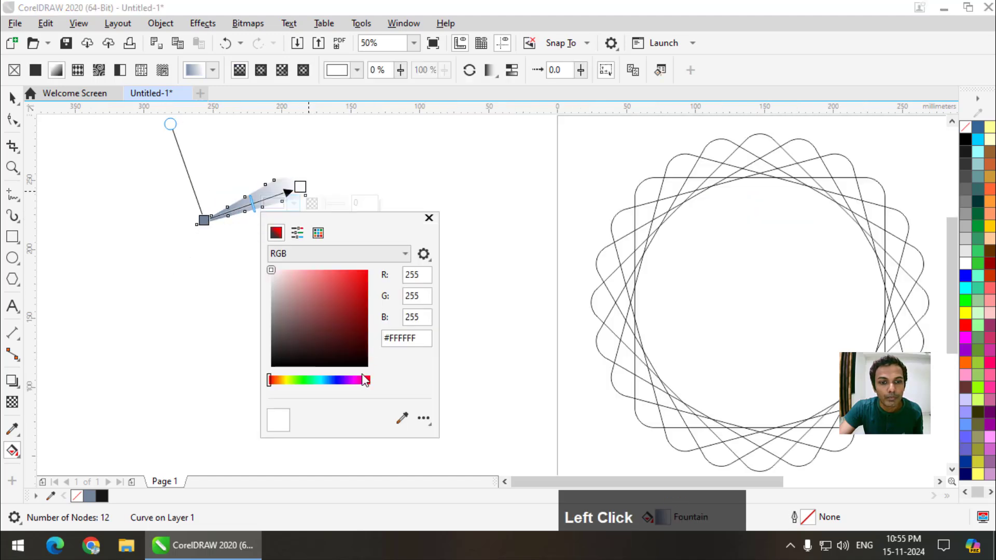
drag(347, 380, 347, 380)
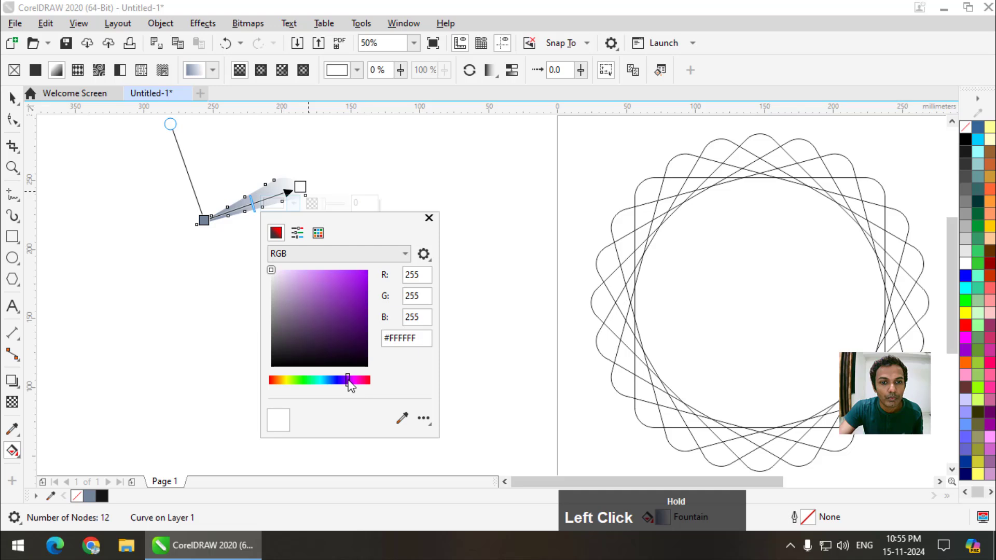
drag(347, 330, 360, 325)
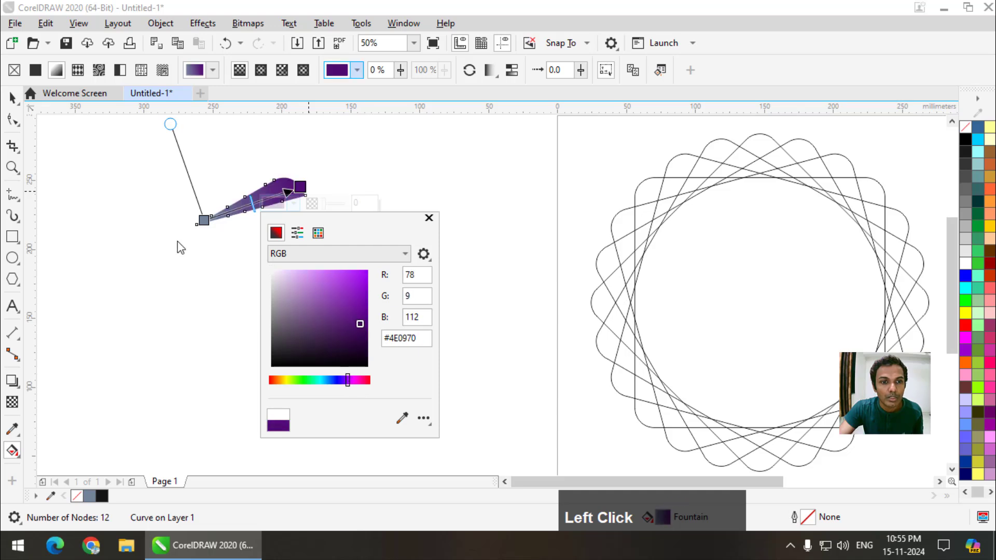
Set the gradient's start colour at the petal's narrow tip to a light purple and finish editing the fill.
click(204, 220)
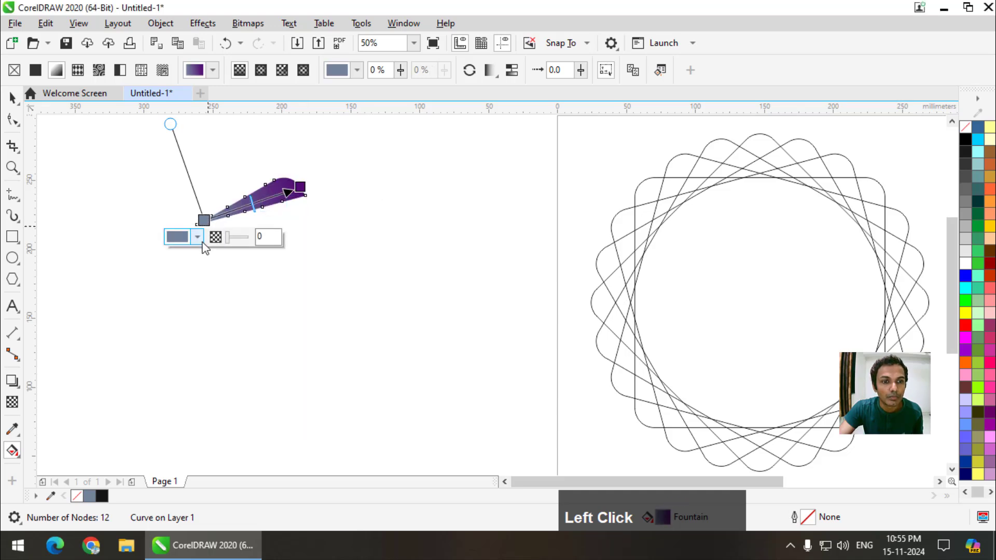
click(198, 238)
drag(244, 412, 248, 412)
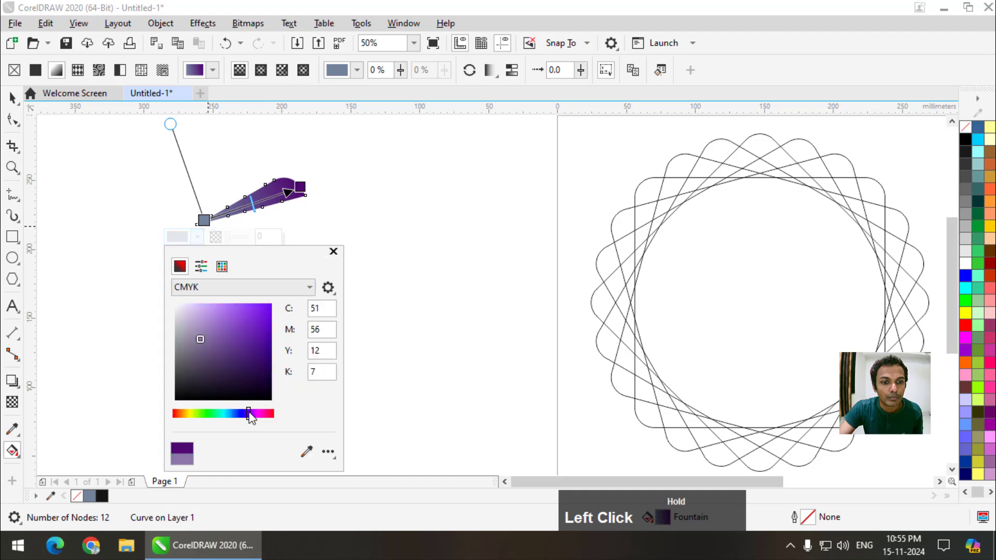
drag(226, 307, 203, 298)
click(12, 97)
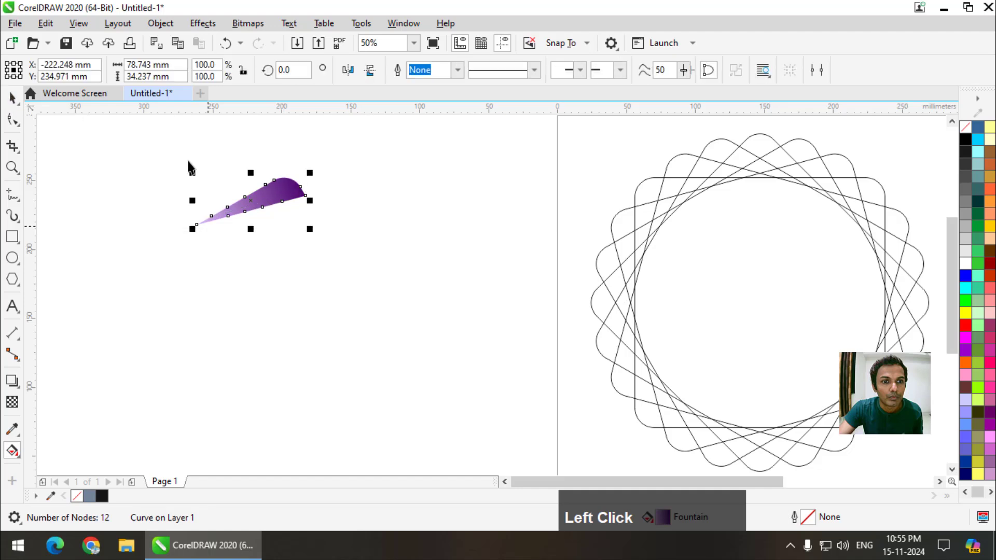
Duplicate the petal rotated 15° counterclockwise about its offset rotation centre and repeat the copy until 24 petals close the ring.
scroll(360, 249, down, 1)
click(306, 197)
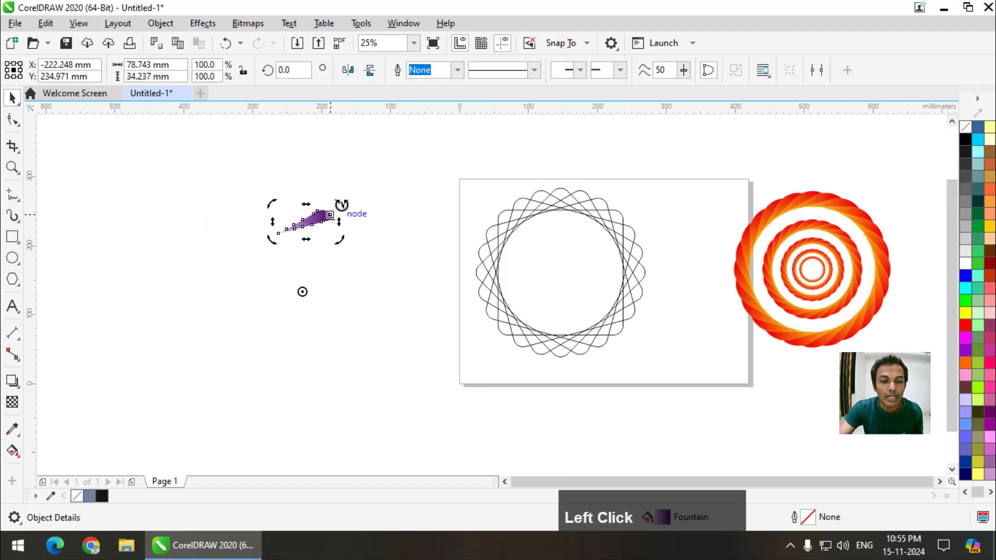
drag(344, 205, 415, 228)
right_click(415, 228)
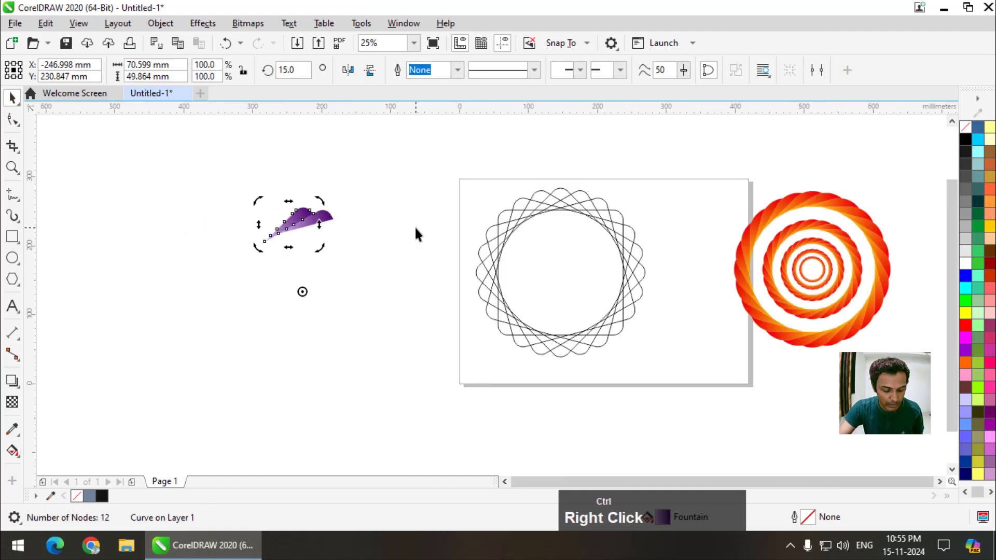
key(ctrl+r)
key(ctrl+r)
key(ctrl+r)
key(ctrl+r)
key(ctrl+r)
key(ctrl+r)
key(ctrl+r)
key(ctrl+r)
key(ctrl+r)
key(ctrl+r)
key(ctrl+r)
key(ctrl+r)
key(ctrl+r)
key(ctrl+r)
key(ctrl+r)
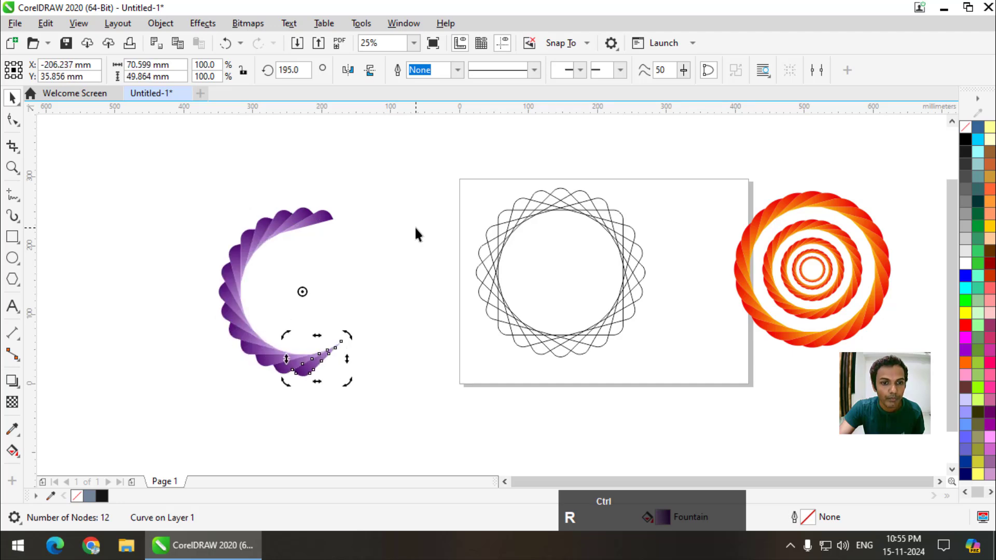
key(ctrl+r)
key(ctrl+r)
key(ctrl+r)
key(ctrl+r)
key(ctrl+r)
key(ctrl+r)
key(ctrl+r)
key(ctrl+r)
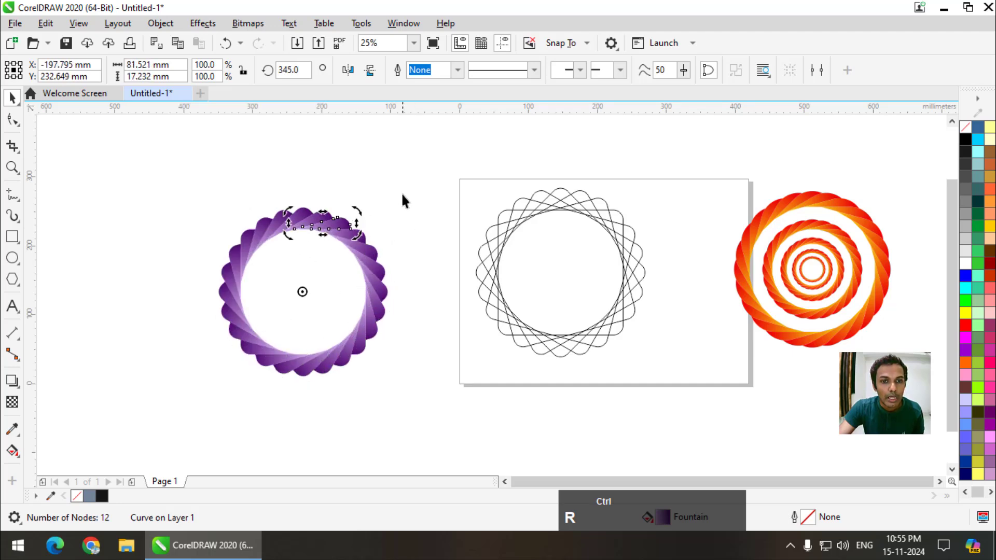
Select the whole purple ring and duplicate it scaled concentrically to about 153 mm, repeating until the innermost ring is about 38 mm wide.
click(413, 163)
drag(415, 167, 217, 387)
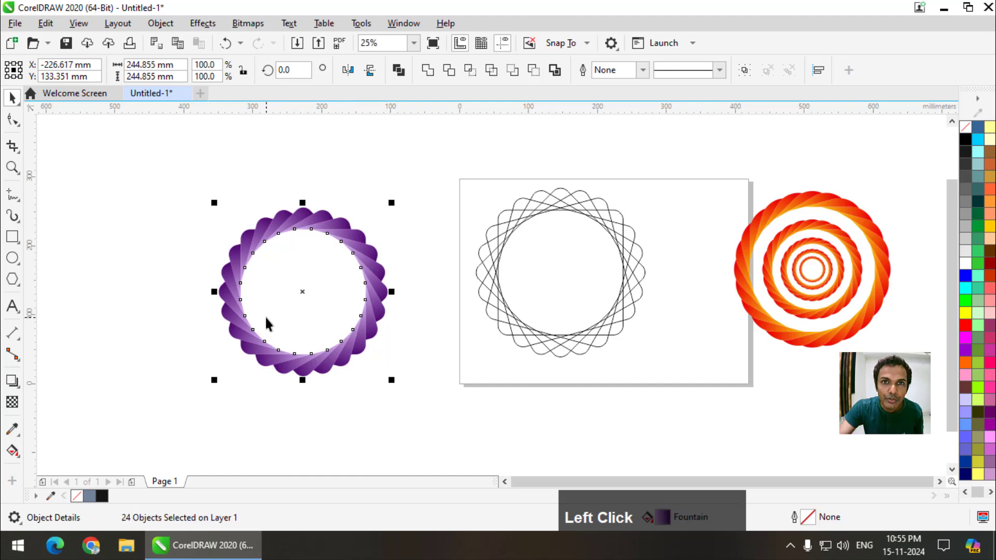
scroll(322, 319, up, 1)
scroll(337, 324, down, 1)
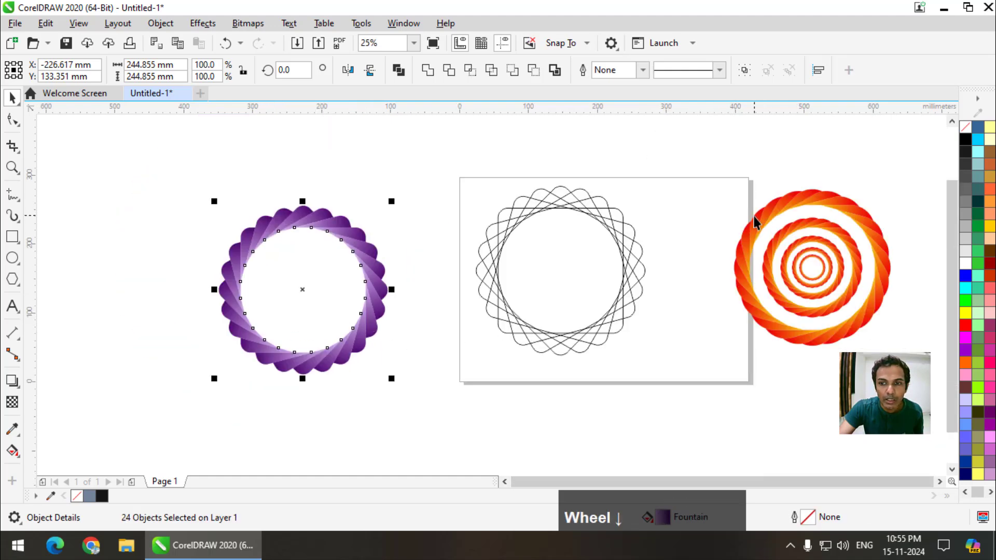
drag(392, 379, 367, 352)
right_click(367, 352)
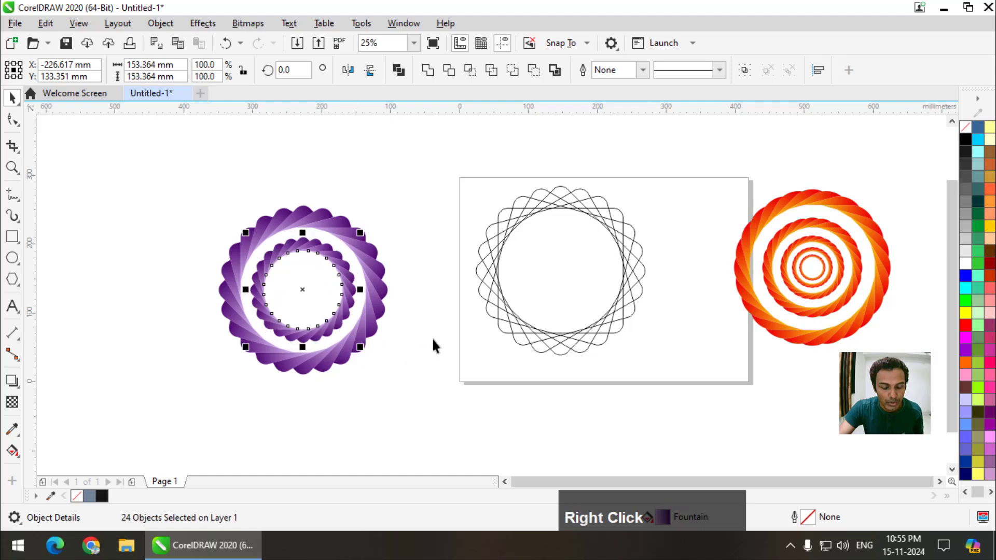
key(ctrl+r)
key(ctrl+r)
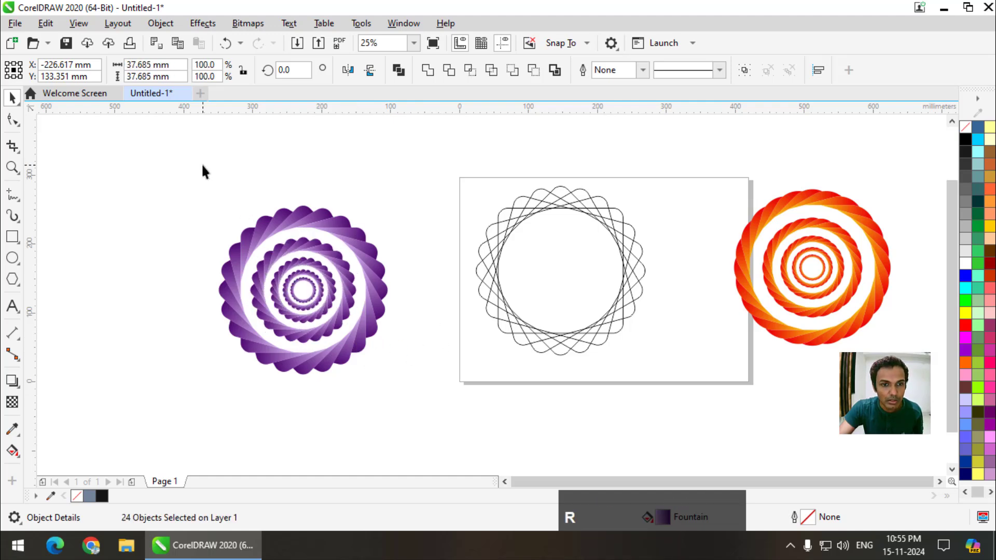
Select all the purple rings, move them just to the right of the orange ring design, and deselect them.
click(201, 165)
scroll(187, 182, down, 1)
drag(334, 328, 334, 327)
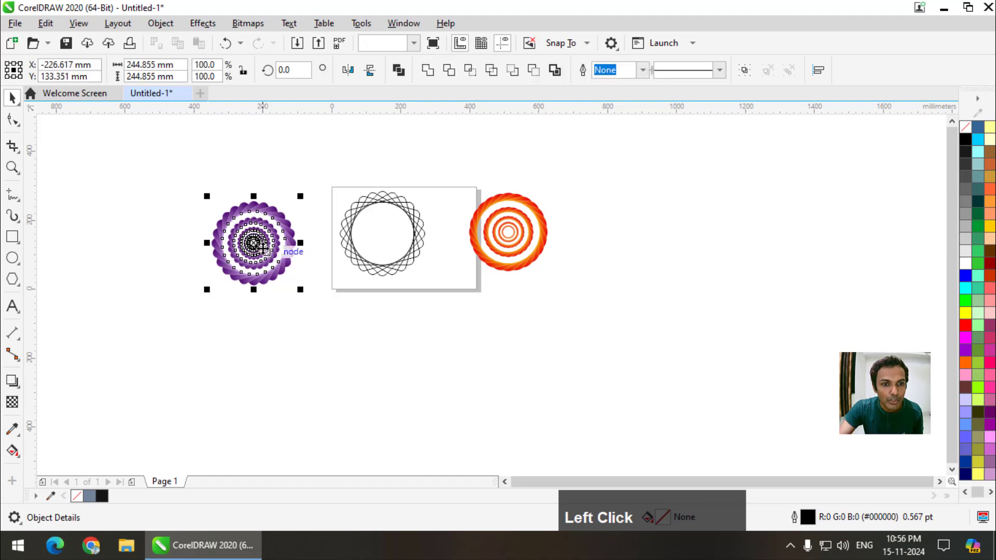
drag(264, 254, 604, 243)
scroll(582, 215, up, 3)
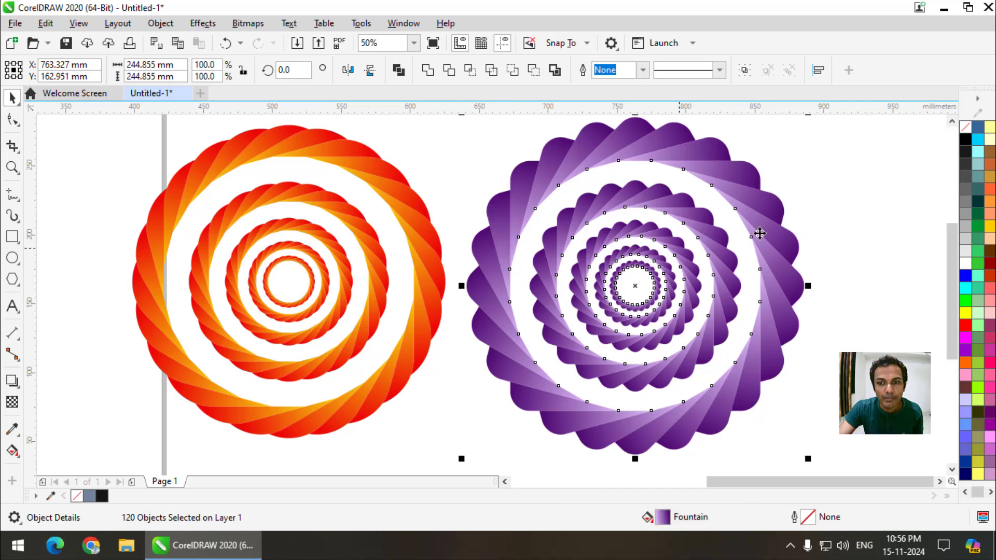
click(826, 188)
scroll(523, 265, down, 2)
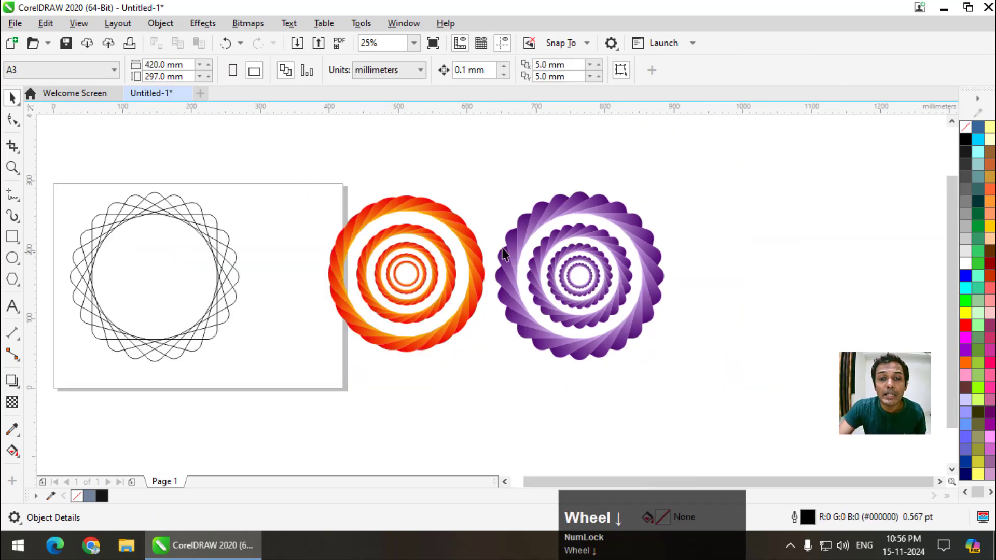